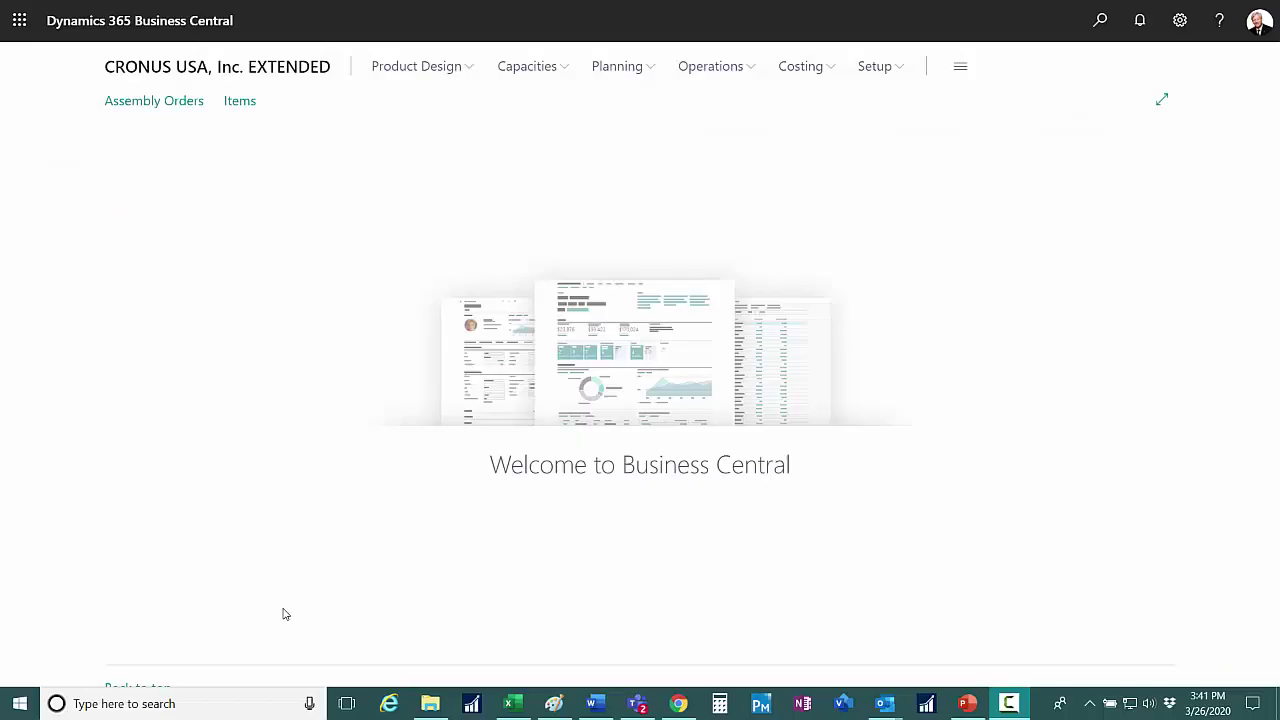
Open the item card of 1928-W from the items list and check its Replenishment System options
{"action": "left_click", "coordinate": [245, 112]}
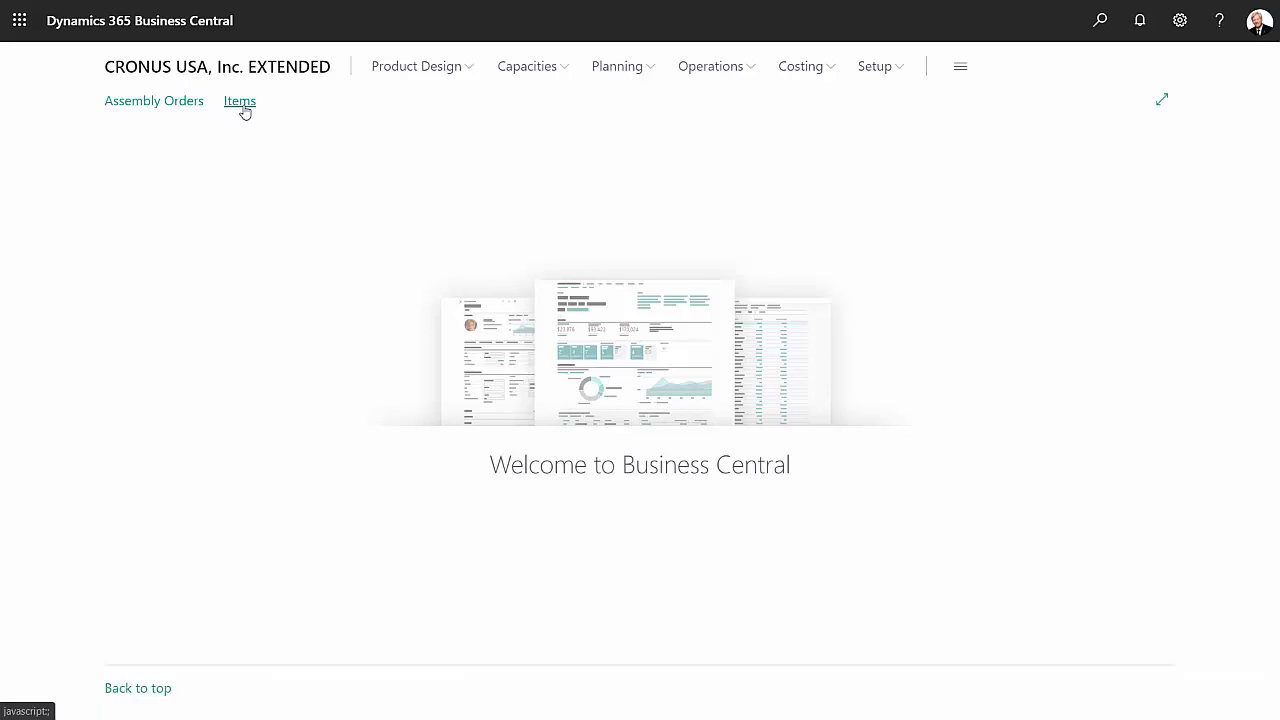
{"action": "left_click", "coordinate": [67, 218]}
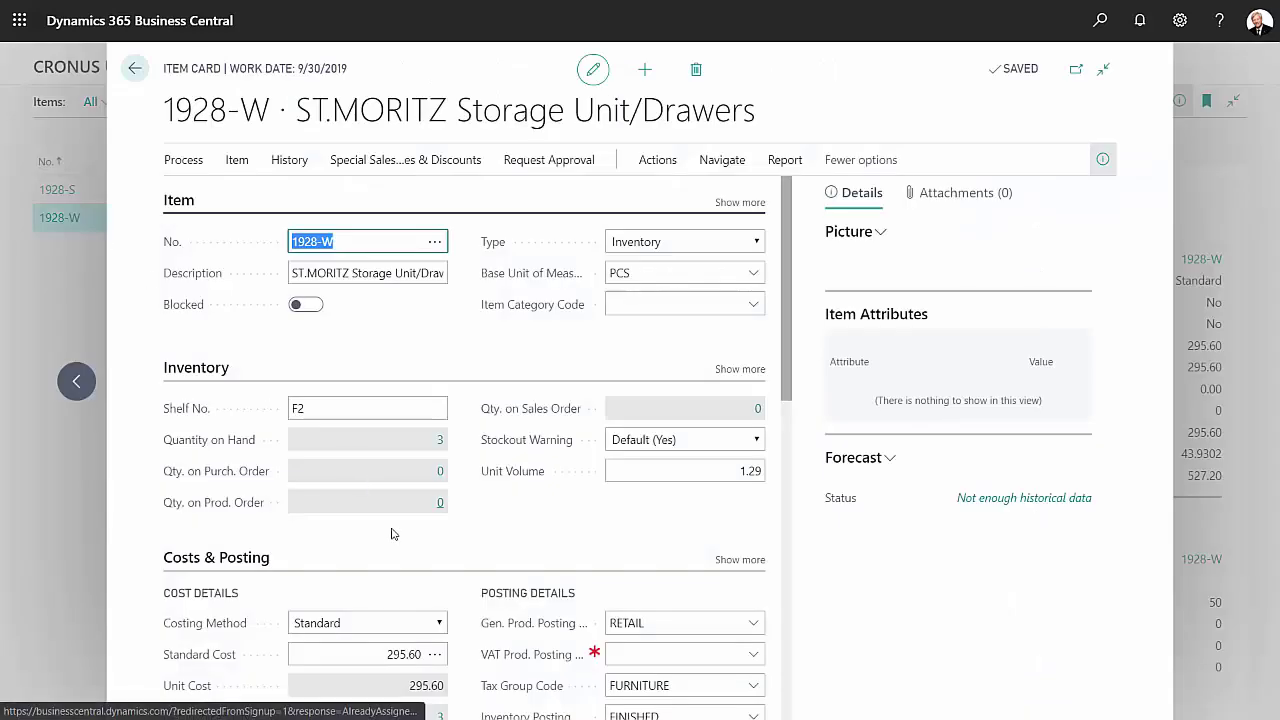
{"action": "scroll", "coordinate": [392, 534], "scroll_direction": "down", "scroll_amount": 5}
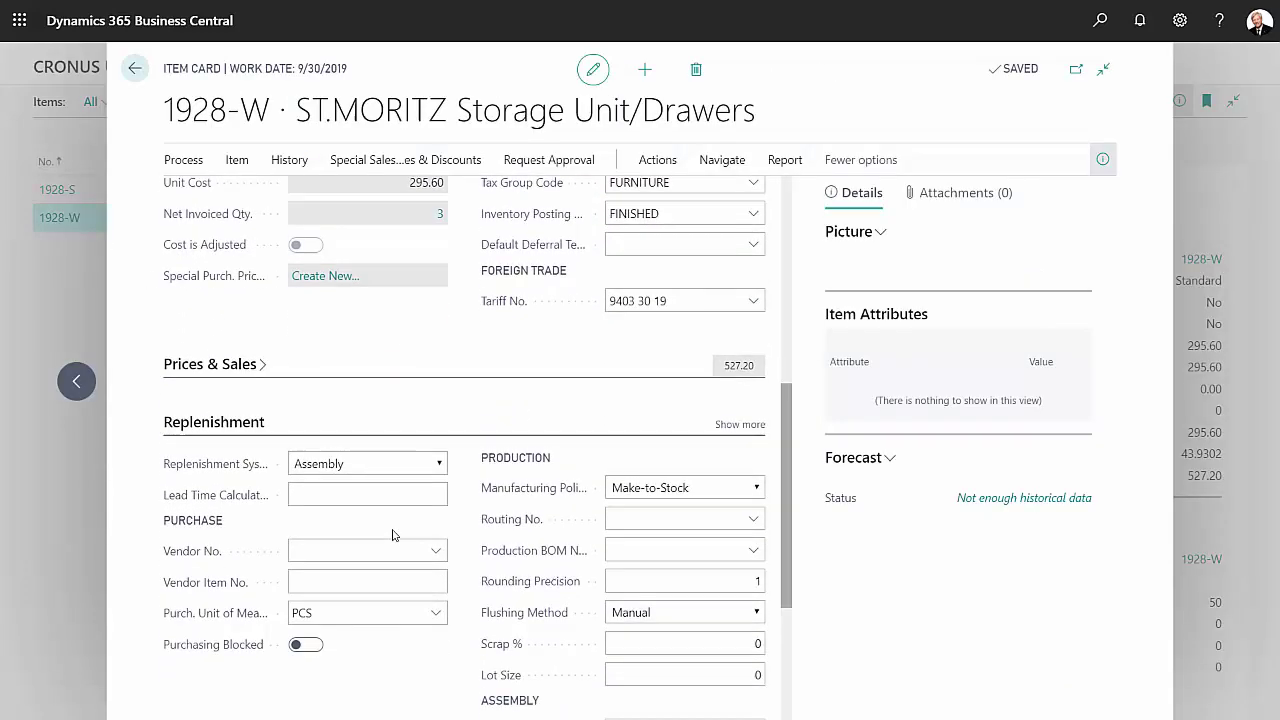
{"action": "scroll", "coordinate": [392, 534], "scroll_direction": "down", "scroll_amount": 1}
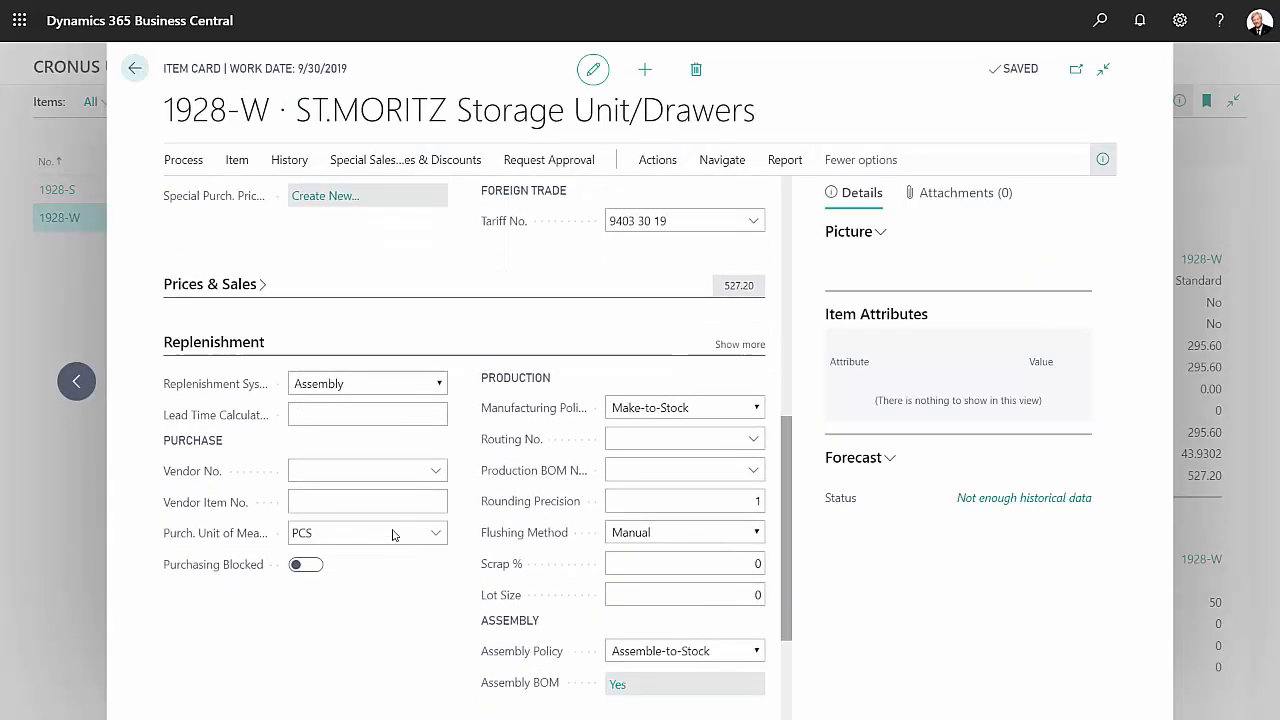
{"action": "left_click", "coordinate": [437, 383]}
{"action": "left_click", "coordinate": [437, 383]}
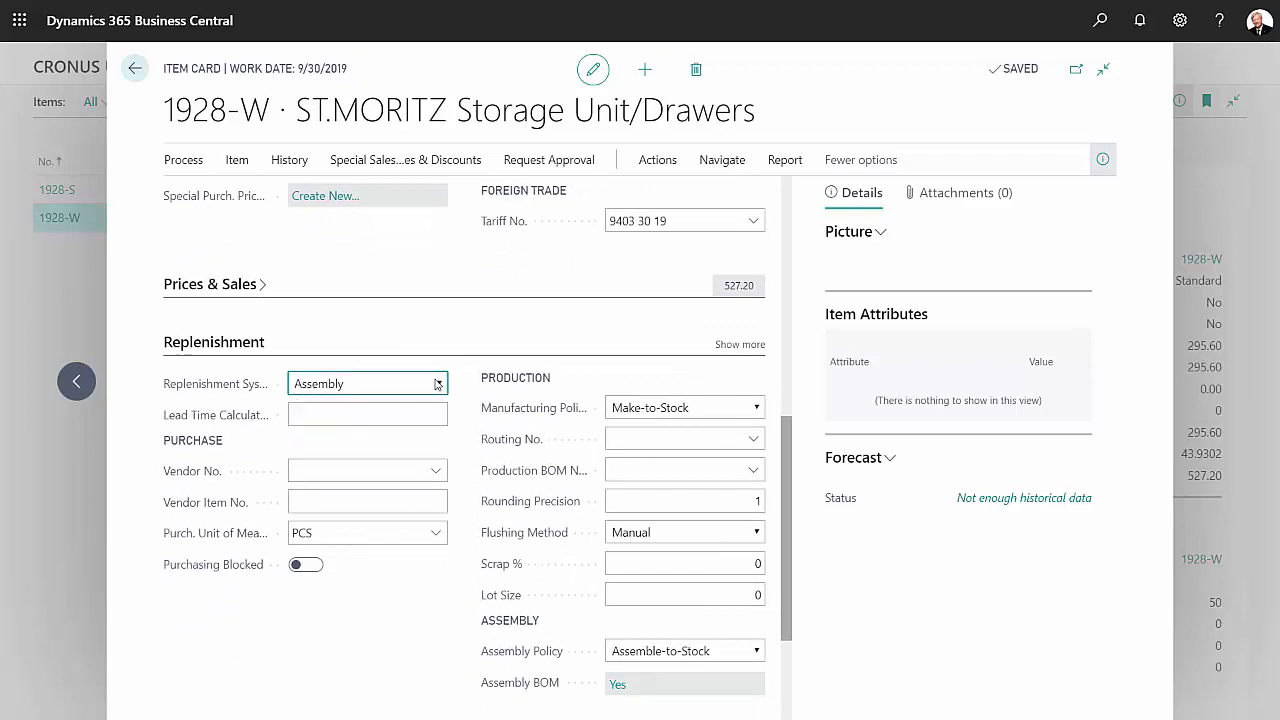
Review the Assembly Policy options and the assembly BOM components of item 1928-W, and return to the items list
{"action": "scroll", "coordinate": [529, 514], "scroll_direction": "down", "scroll_amount": 1}
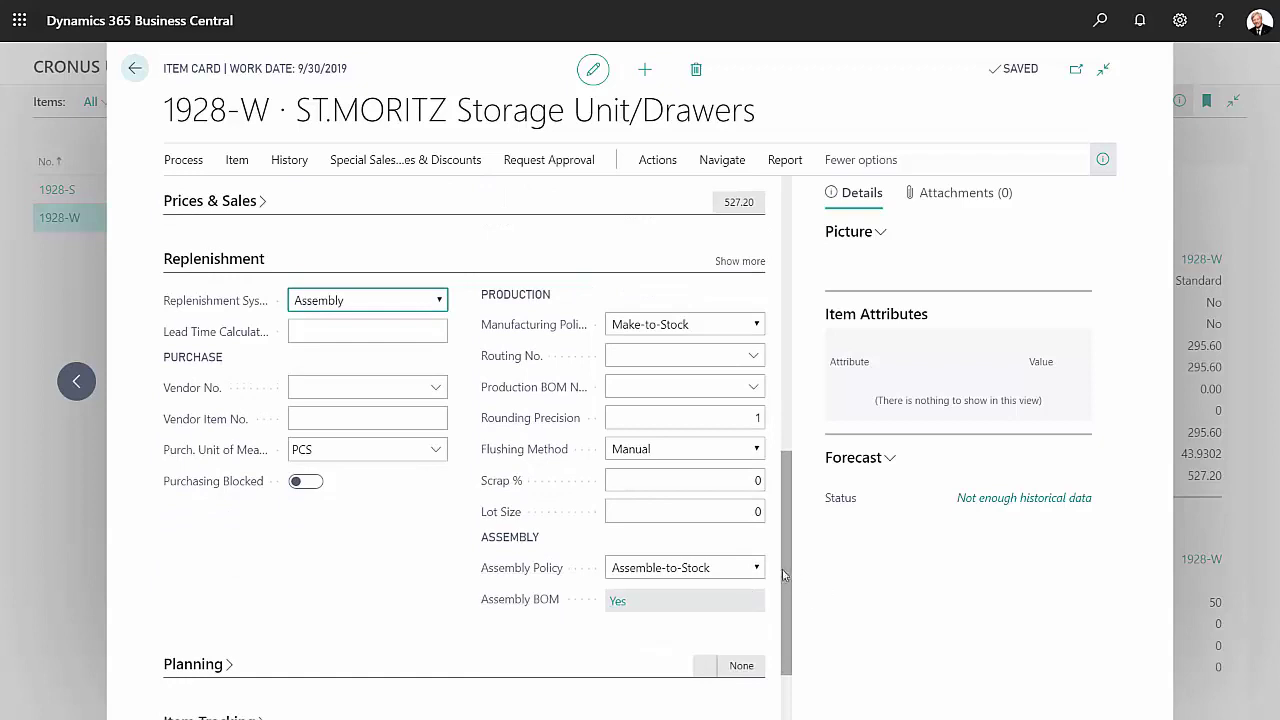
{"action": "left_click", "coordinate": [755, 568]}
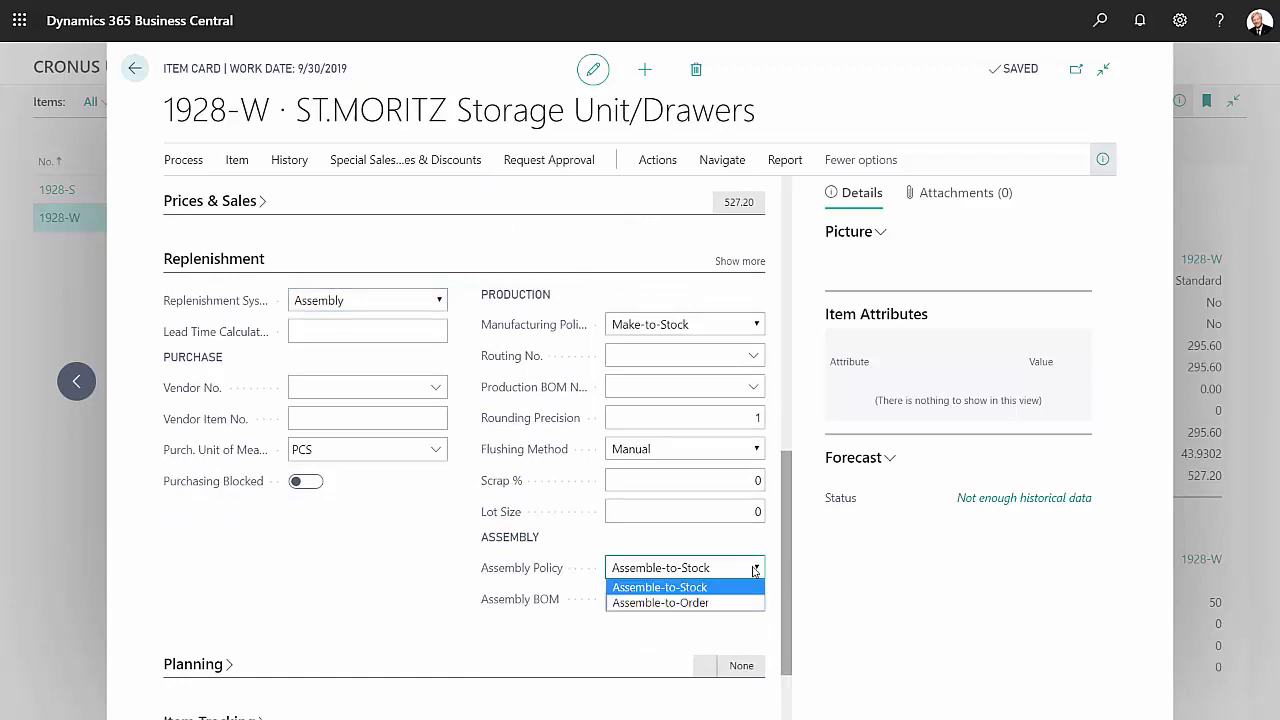
{"action": "left_click", "coordinate": [755, 568]}
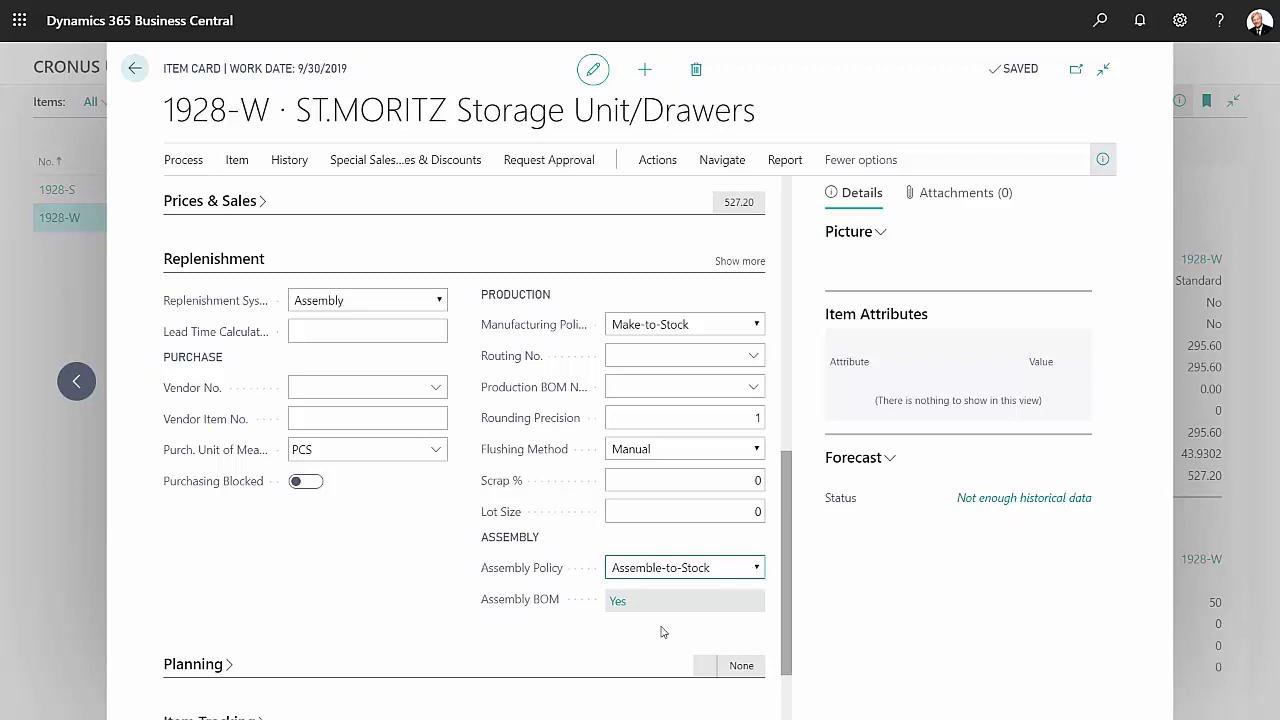
{"action": "left_click", "coordinate": [617, 603]}
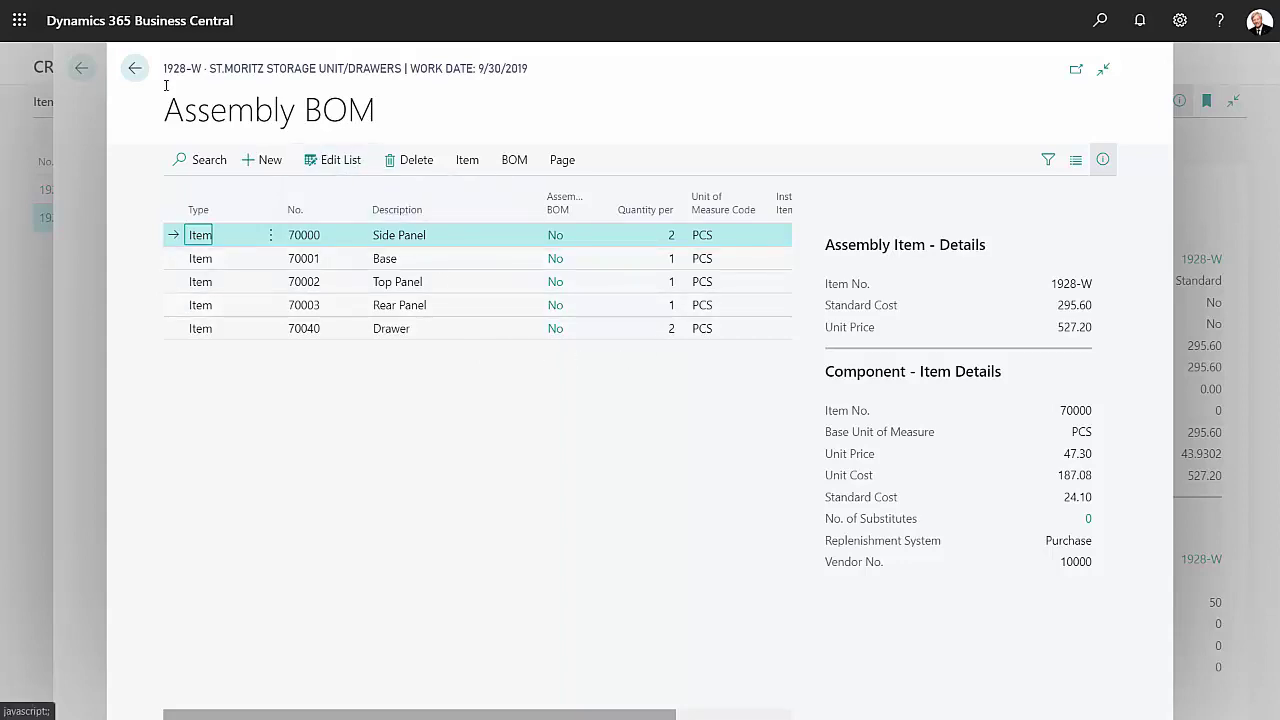
{"action": "left_click", "coordinate": [137, 71]}
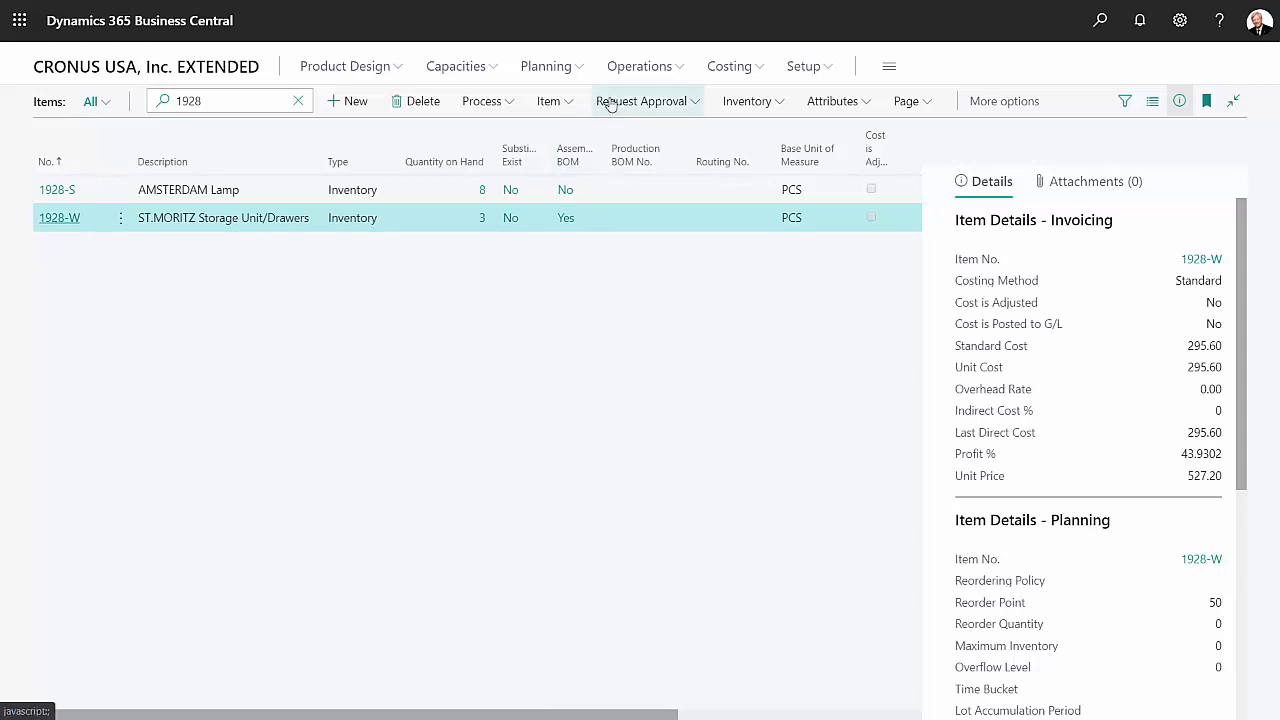
Create a new assembly order from the planning area's list of assembly orders
{"action": "left_click", "coordinate": [573, 66]}
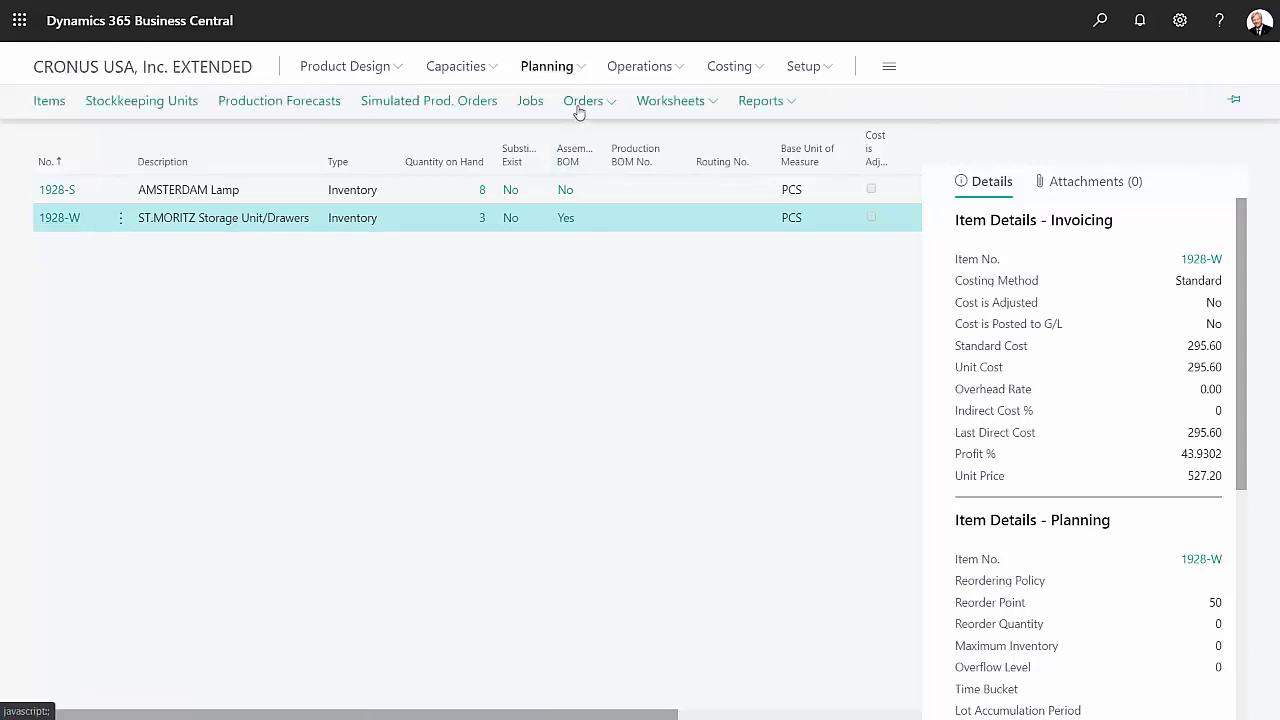
{"action": "left_click", "coordinate": [577, 106]}
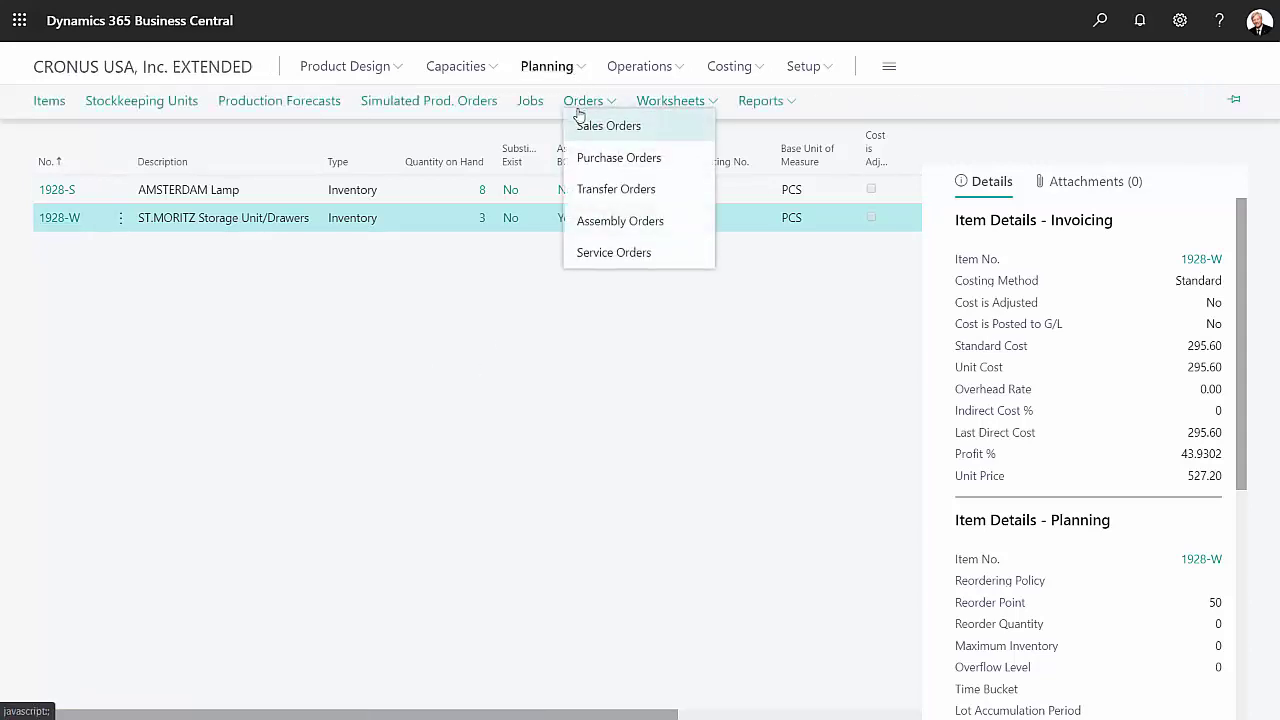
{"action": "left_click", "coordinate": [611, 220]}
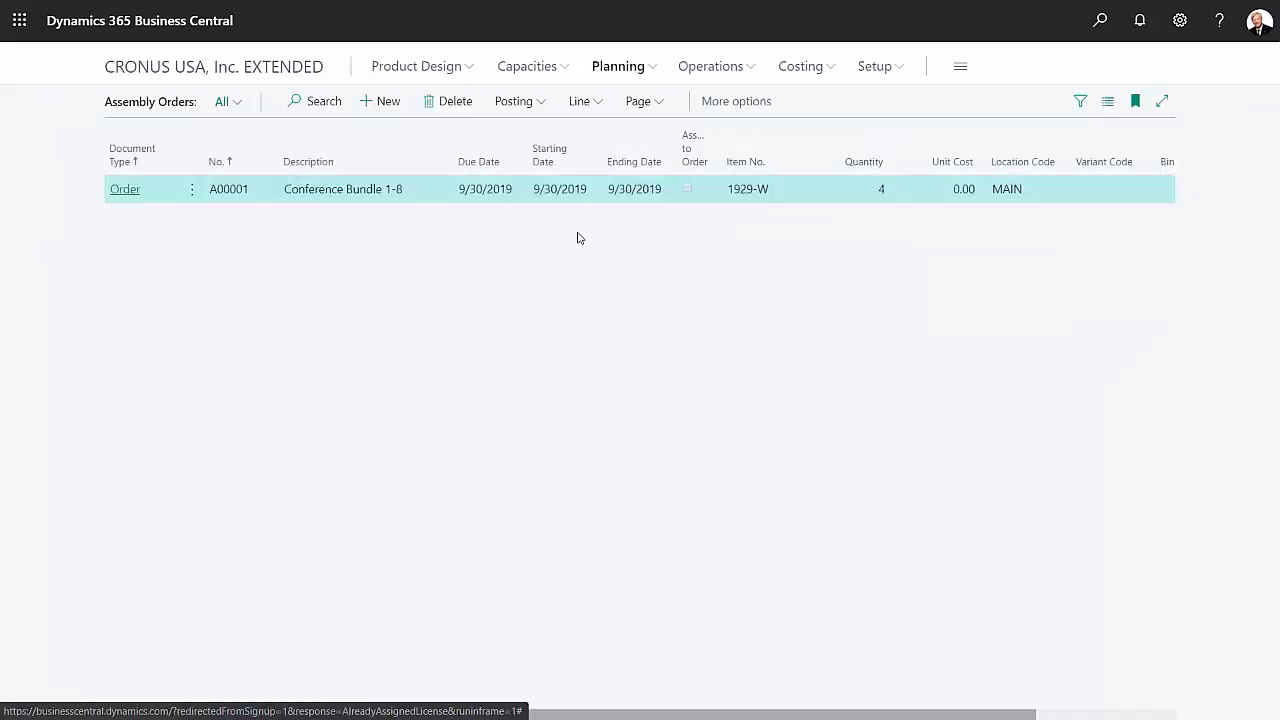
{"action": "left_click", "coordinate": [380, 102]}
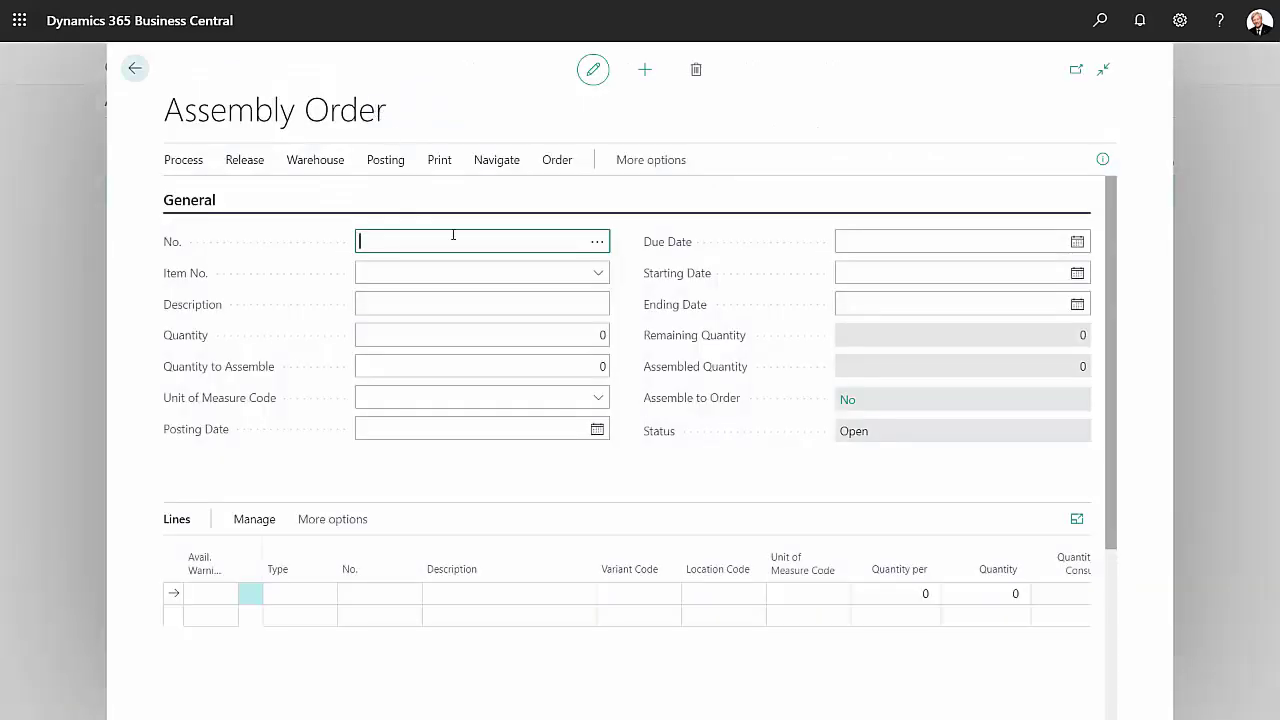
Fill in the assembly order with item 1928-W and a quantity of 3
{"action": "left_click", "coordinate": [418, 274]}
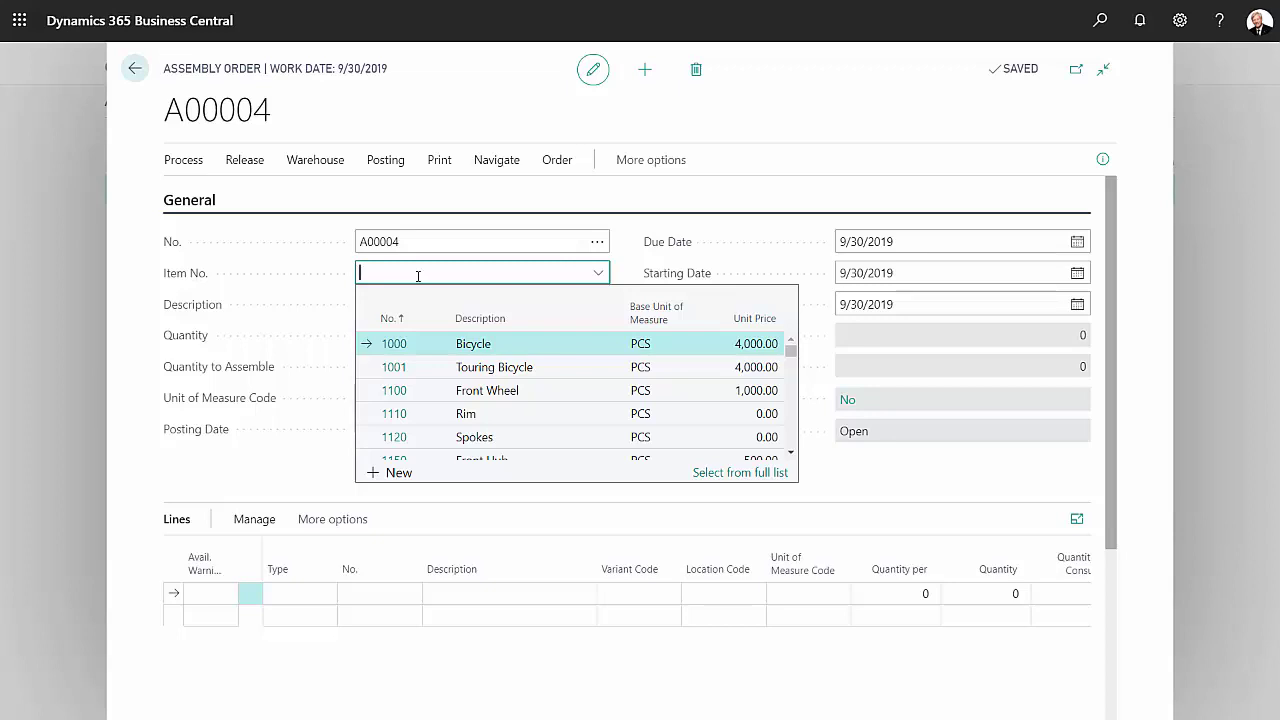
{"action": "type", "text": "1928"}
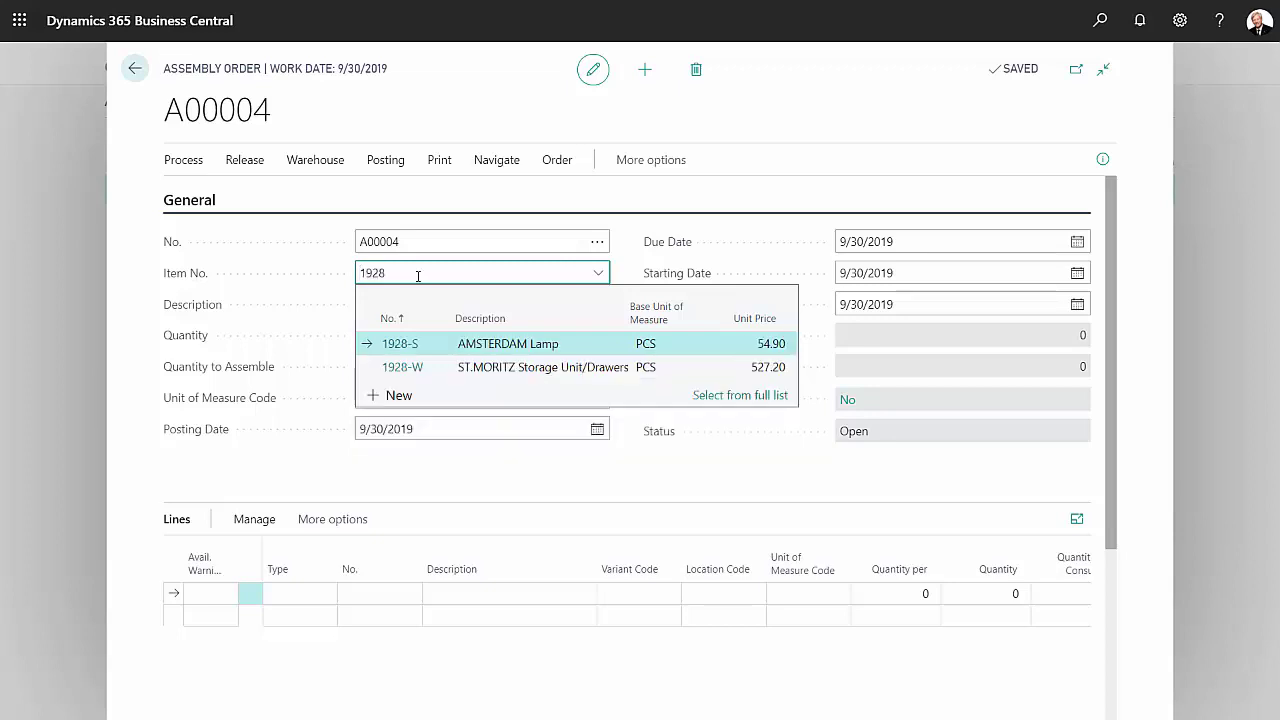
{"action": "left_click", "coordinate": [393, 367]}
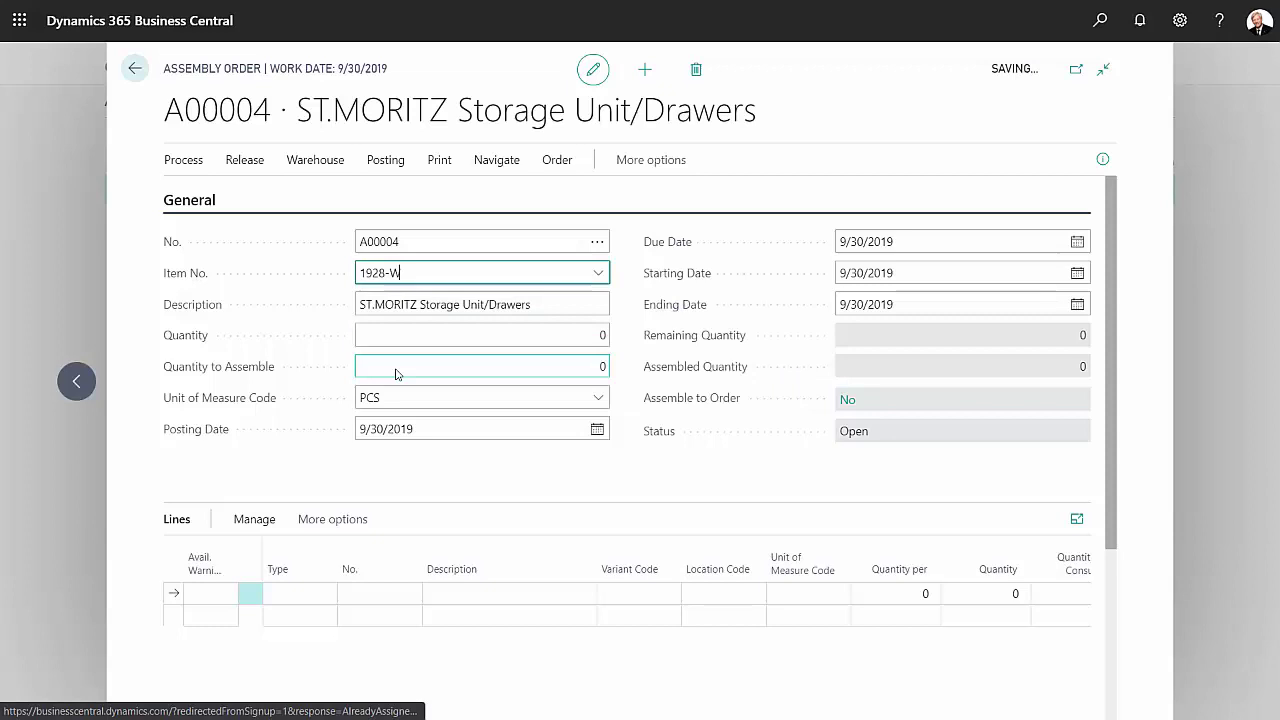
{"action": "key", "text": "Tab"}
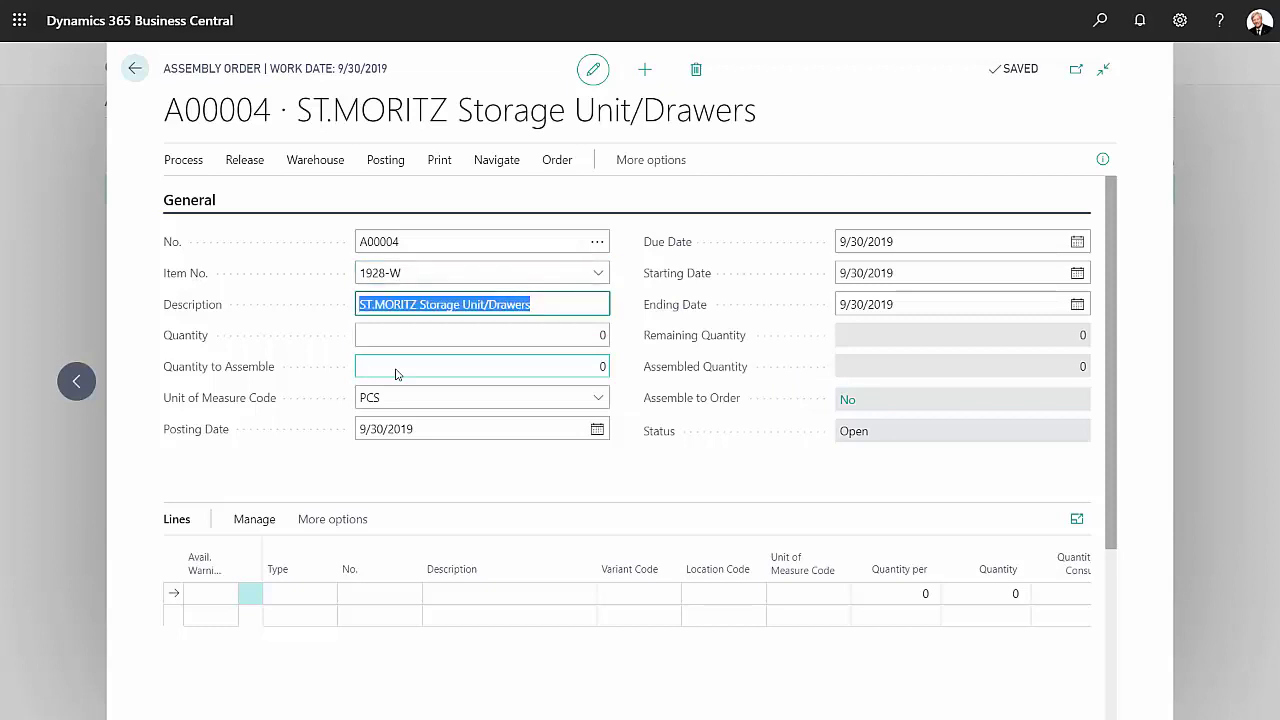
{"action": "left_click", "coordinate": [600, 336]}
{"action": "type", "text": "3"}
{"action": "key", "text": "Tab"}
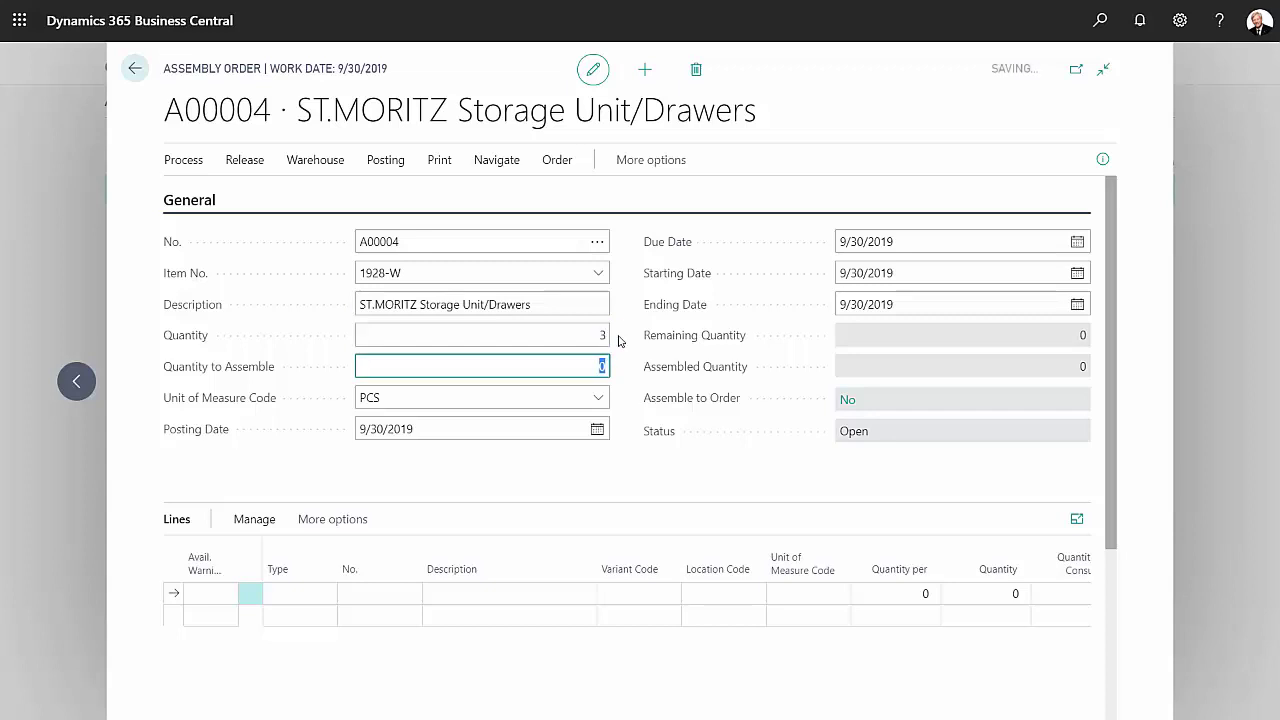
{"action": "key", "text": "Tab"}
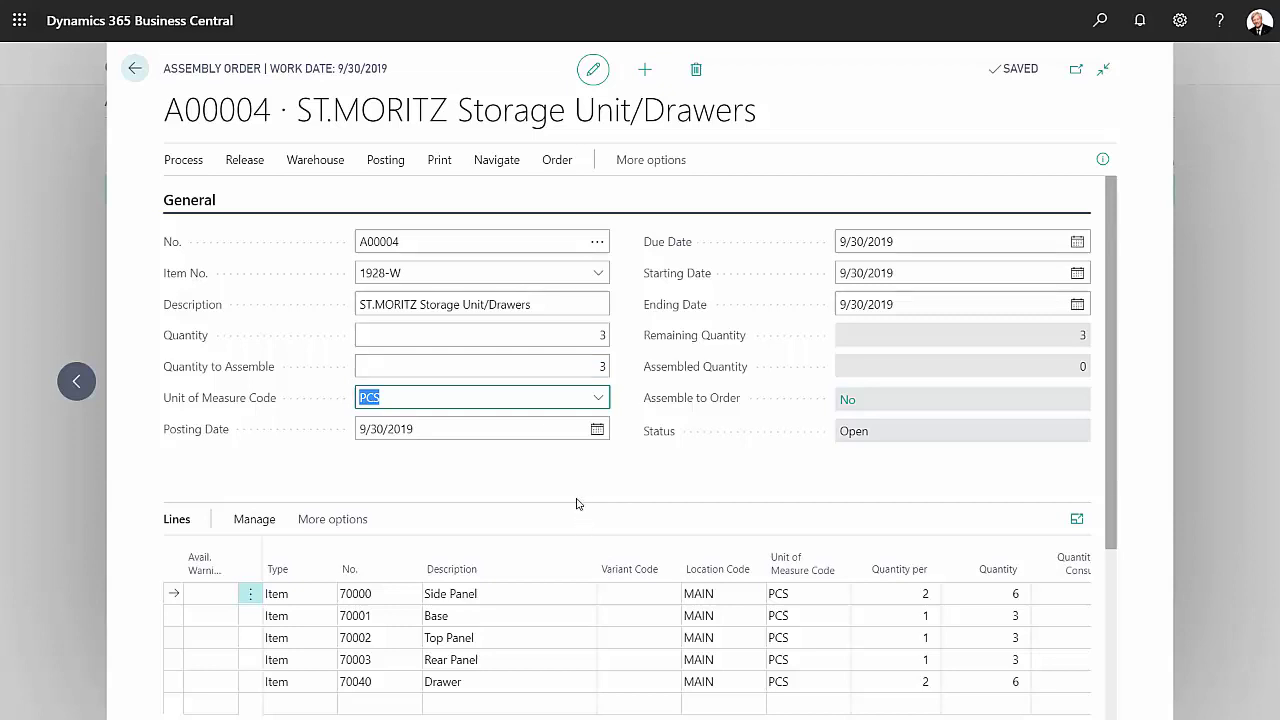
Release and post the assembly order for item 1928-W, and return to the assembly orders list
{"action": "left_click", "coordinate": [240, 162]}
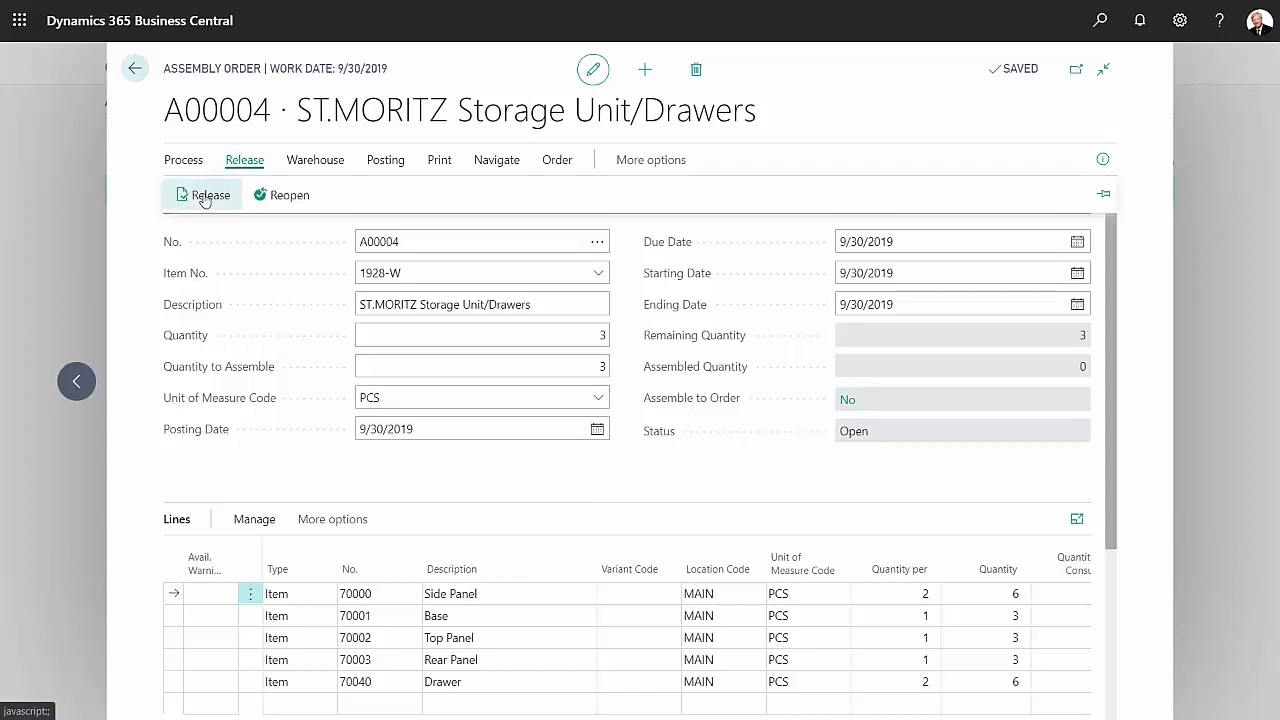
{"action": "left_click", "coordinate": [205, 196]}
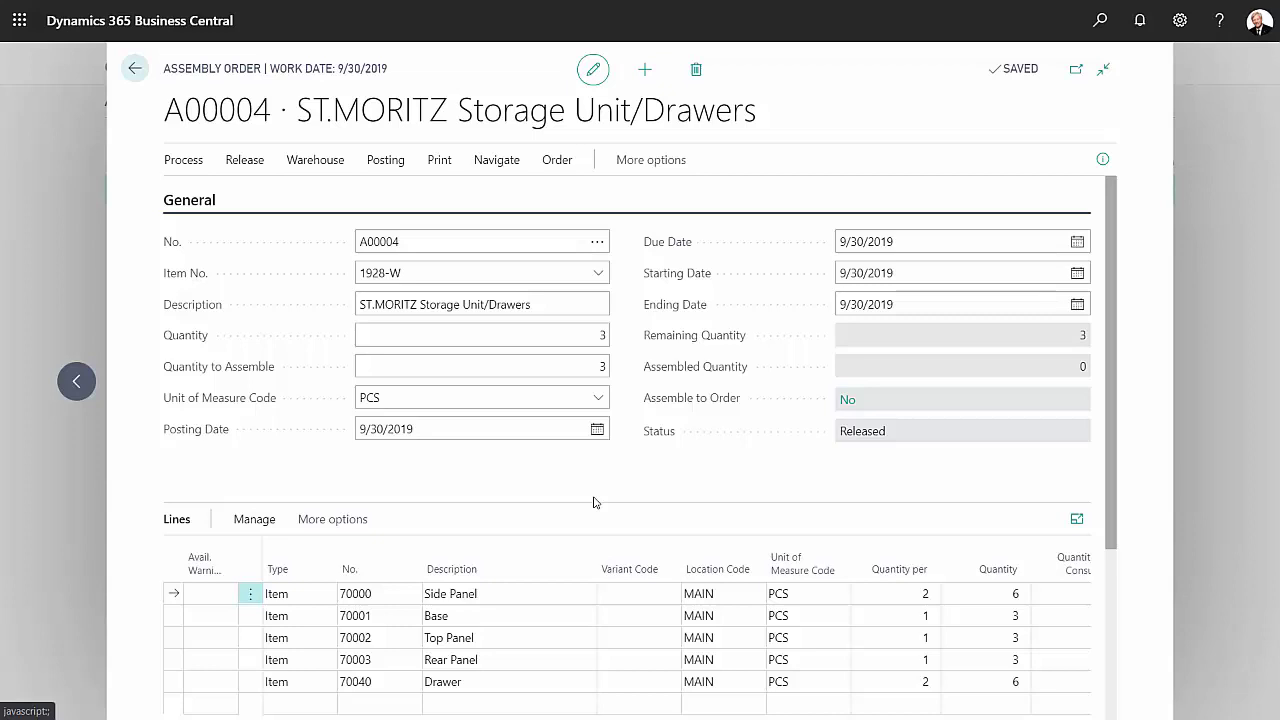
{"action": "left_click", "coordinate": [372, 161]}
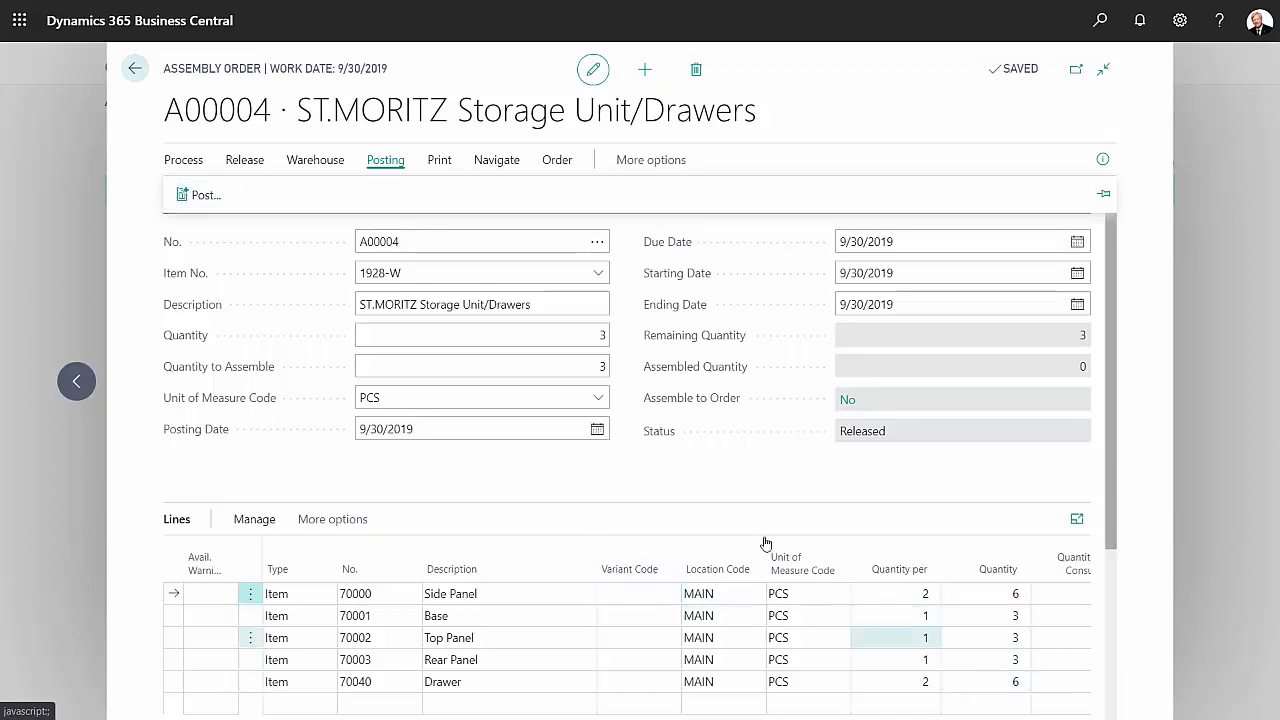
{"action": "left_click", "coordinate": [198, 198]}
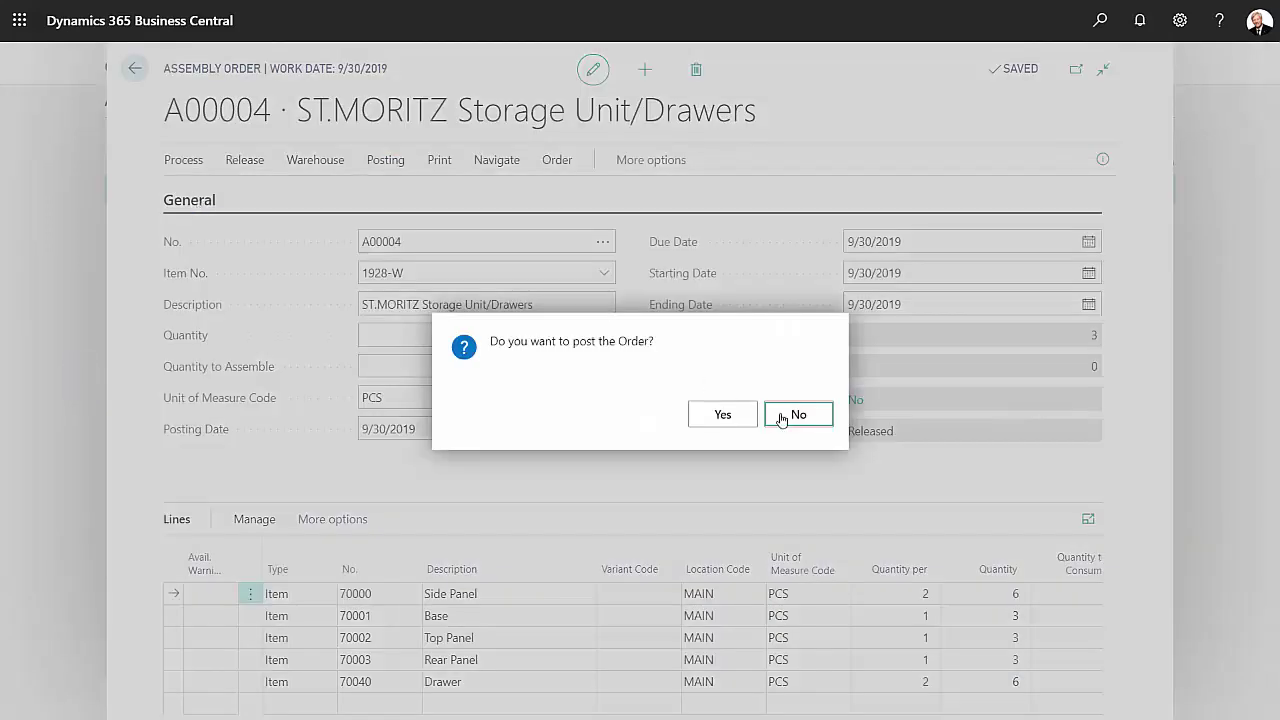
{"action": "left_click", "coordinate": [738, 424]}
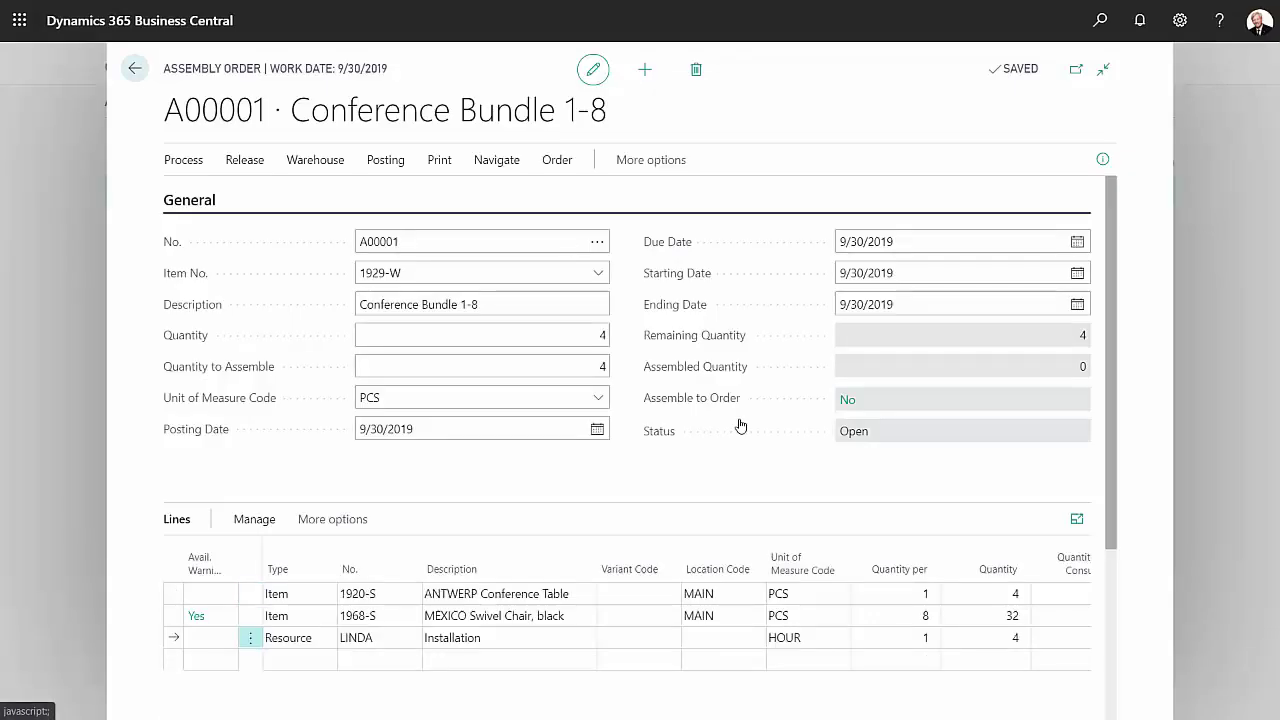
{"action": "left_click", "coordinate": [134, 68]}
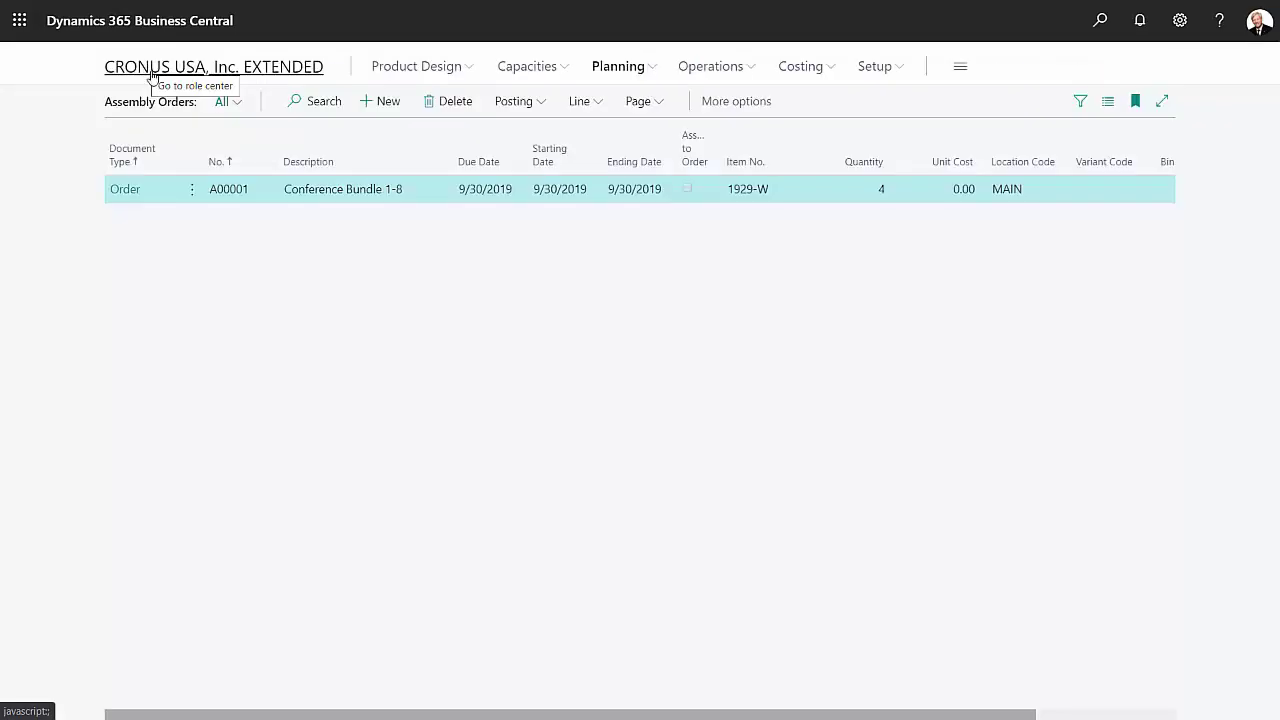
Reopen the item card of 1928-W from the items list to check its quantity on hand
{"action": "left_click", "coordinate": [465, 69]}
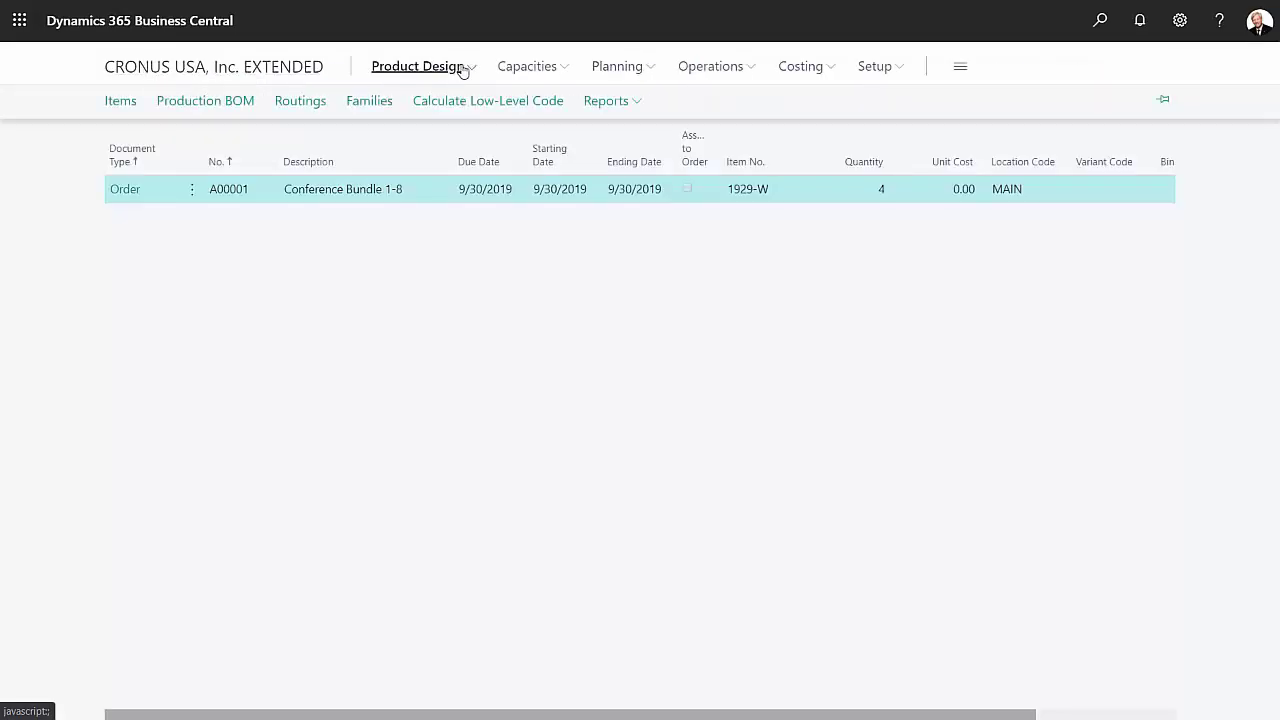
{"action": "left_click", "coordinate": [122, 104]}
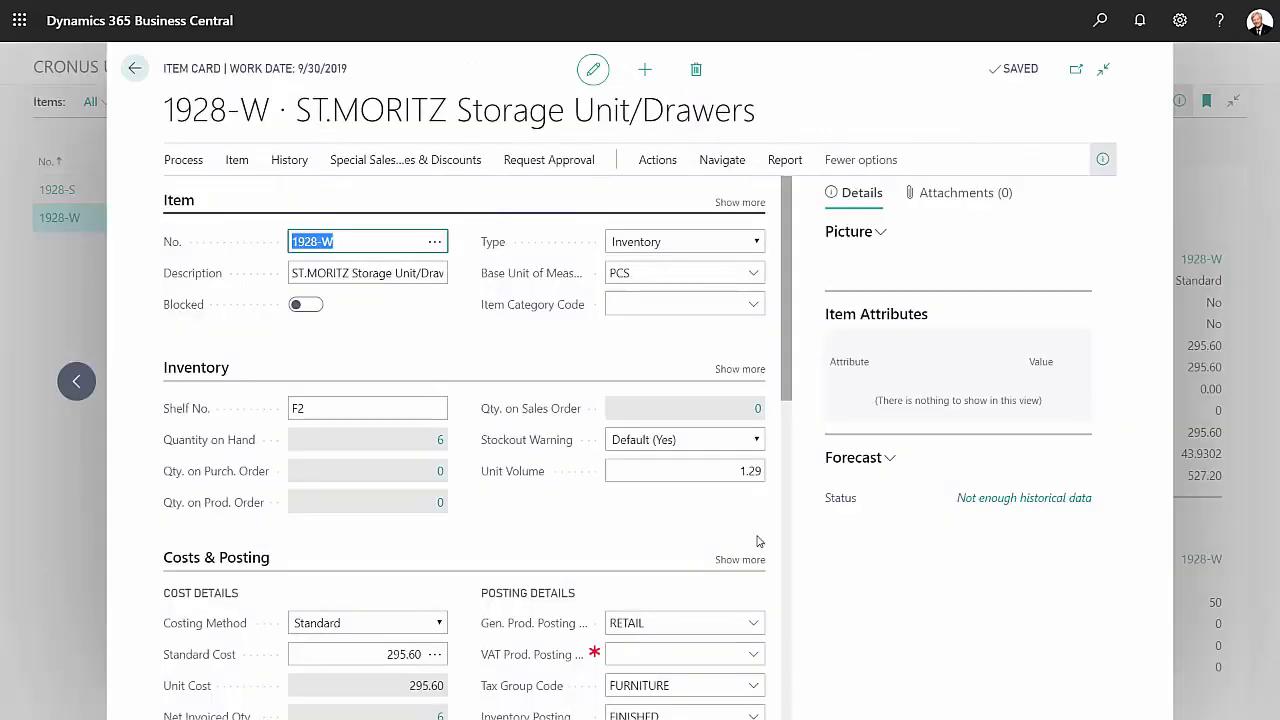
{"action": "left_click", "coordinate": [758, 541]}
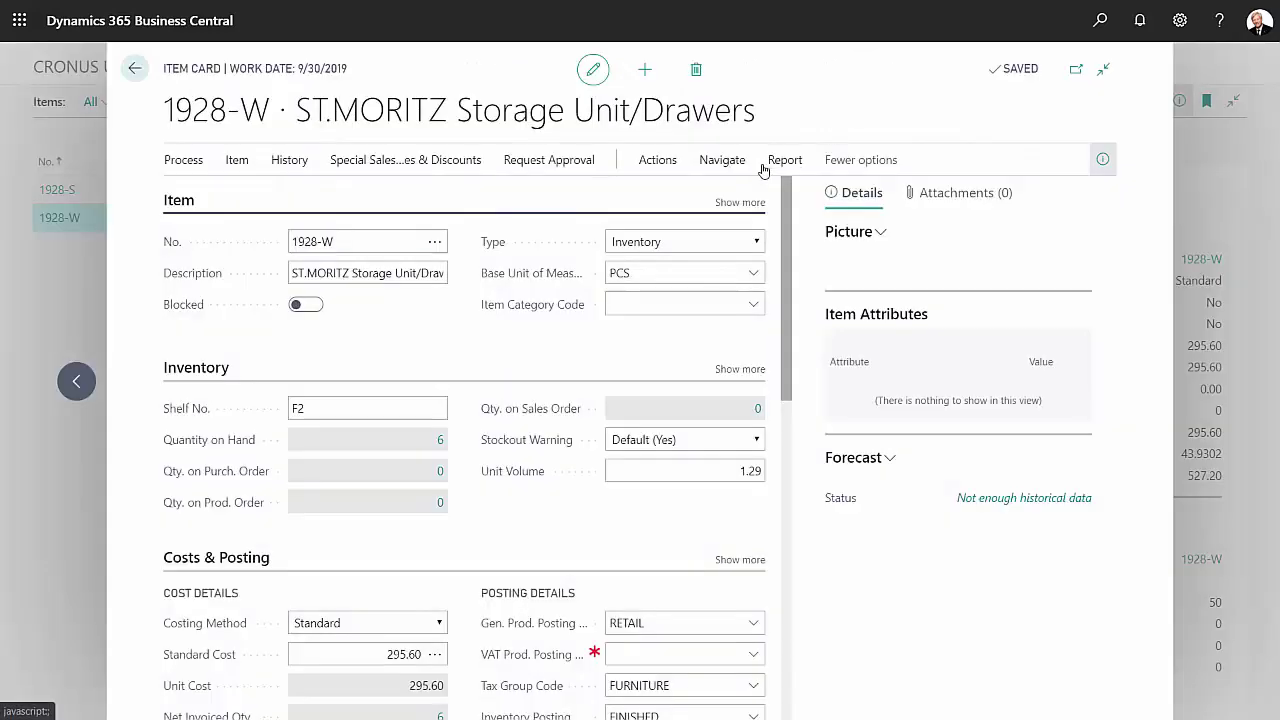
View item 1928-W's availability by location and open the ledger entries behind the MAIN warehouse's quantity on hand
{"action": "left_click", "coordinate": [722, 162]}
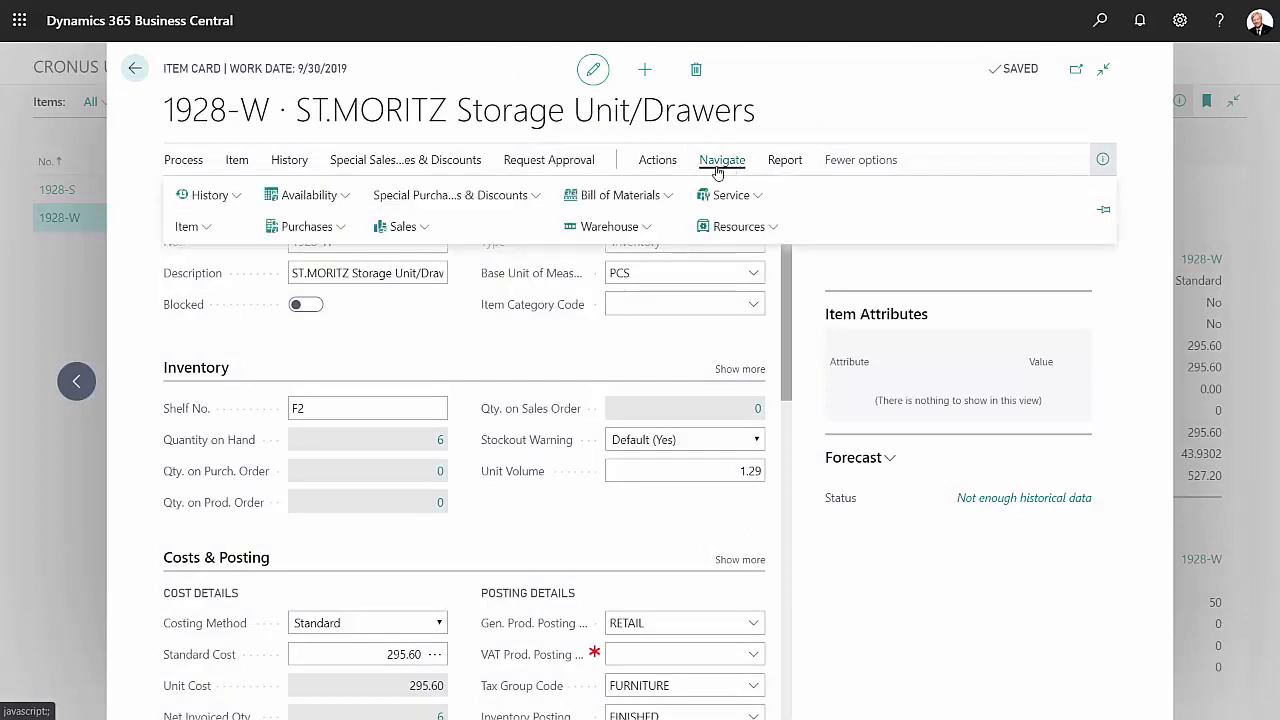
{"action": "left_click", "coordinate": [324, 198]}
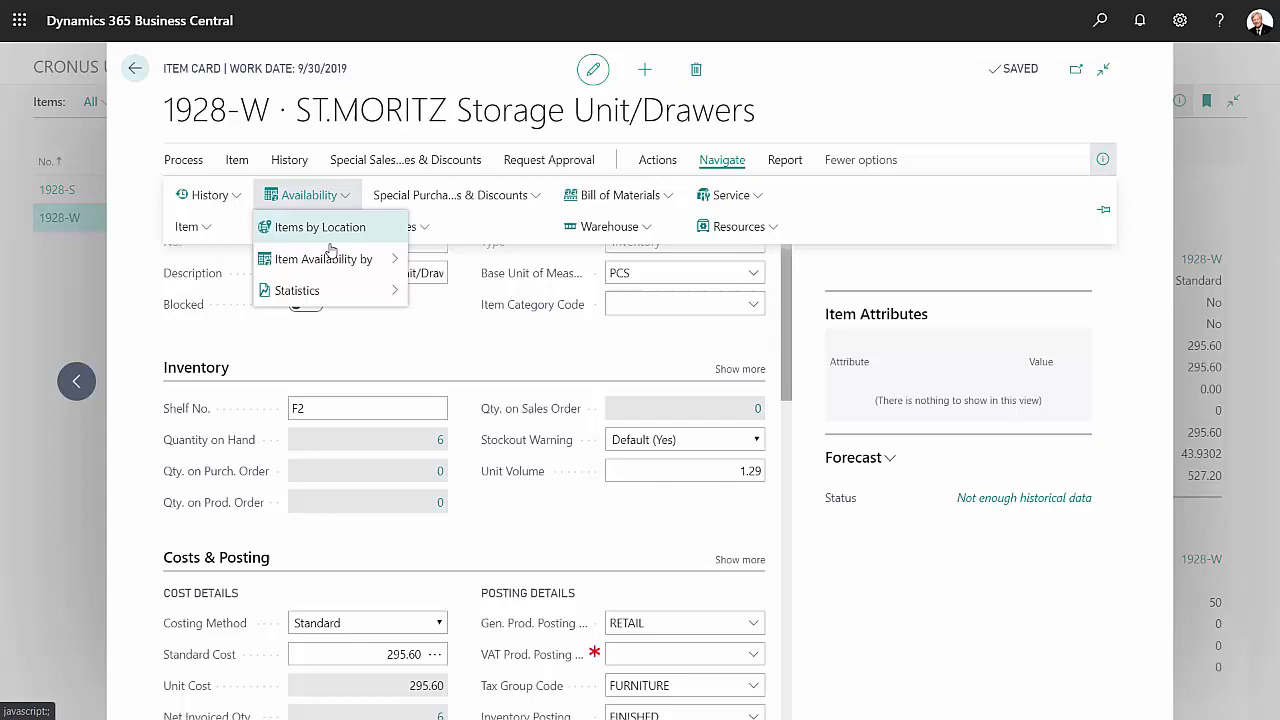
{"action": "mouse_move", "coordinate": [332, 259]}
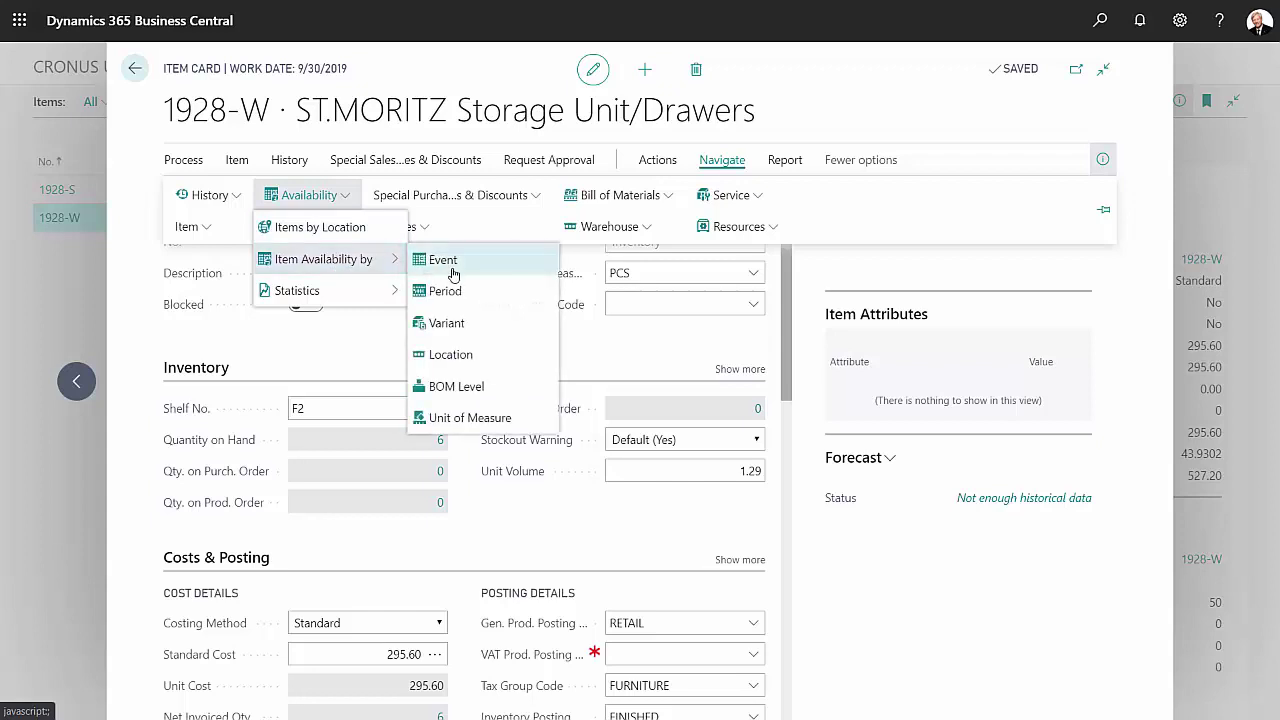
{"action": "left_click", "coordinate": [440, 356]}
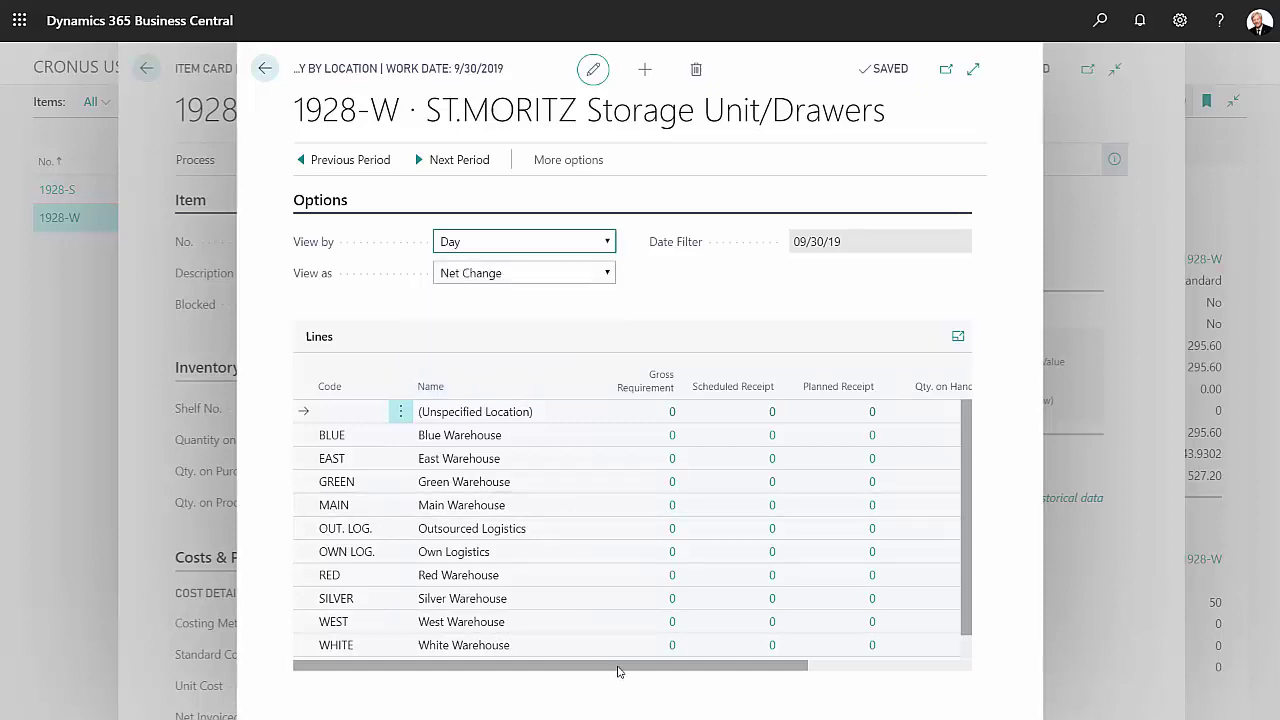
{"action": "left_click_drag", "start_coordinate": [617, 670], "coordinate": [771, 684]}
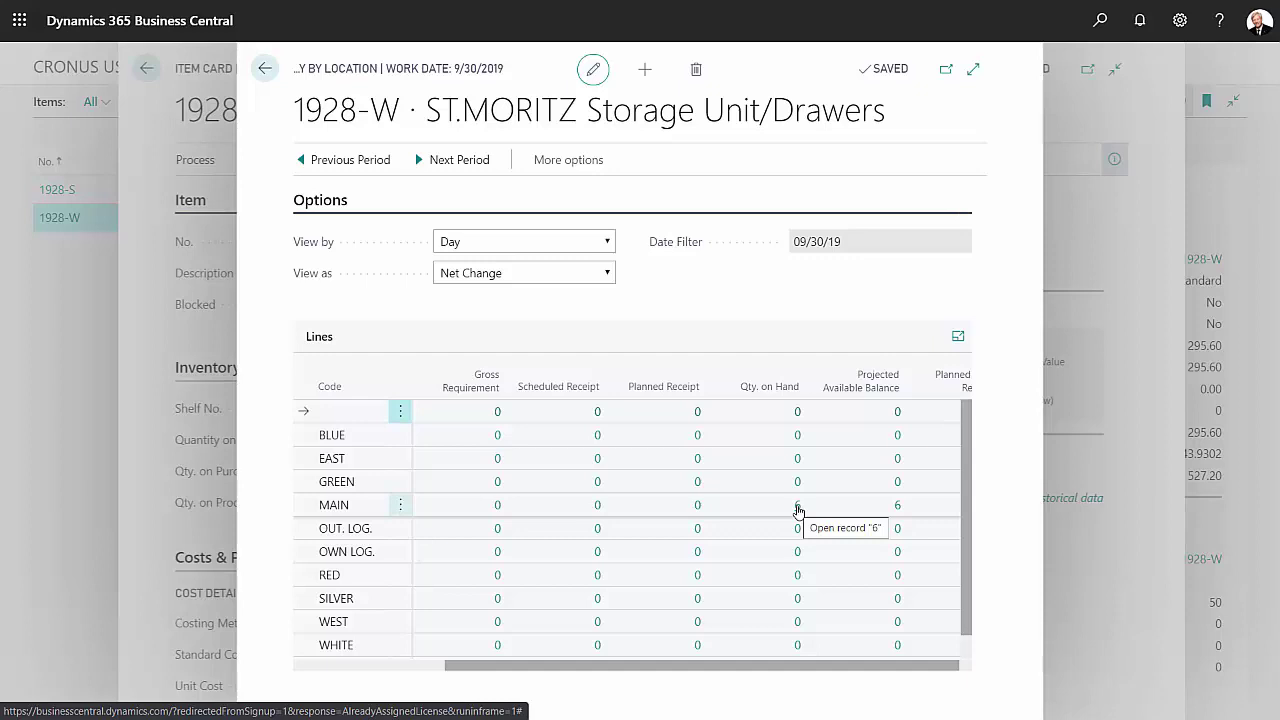
{"action": "left_click", "coordinate": [798, 506]}
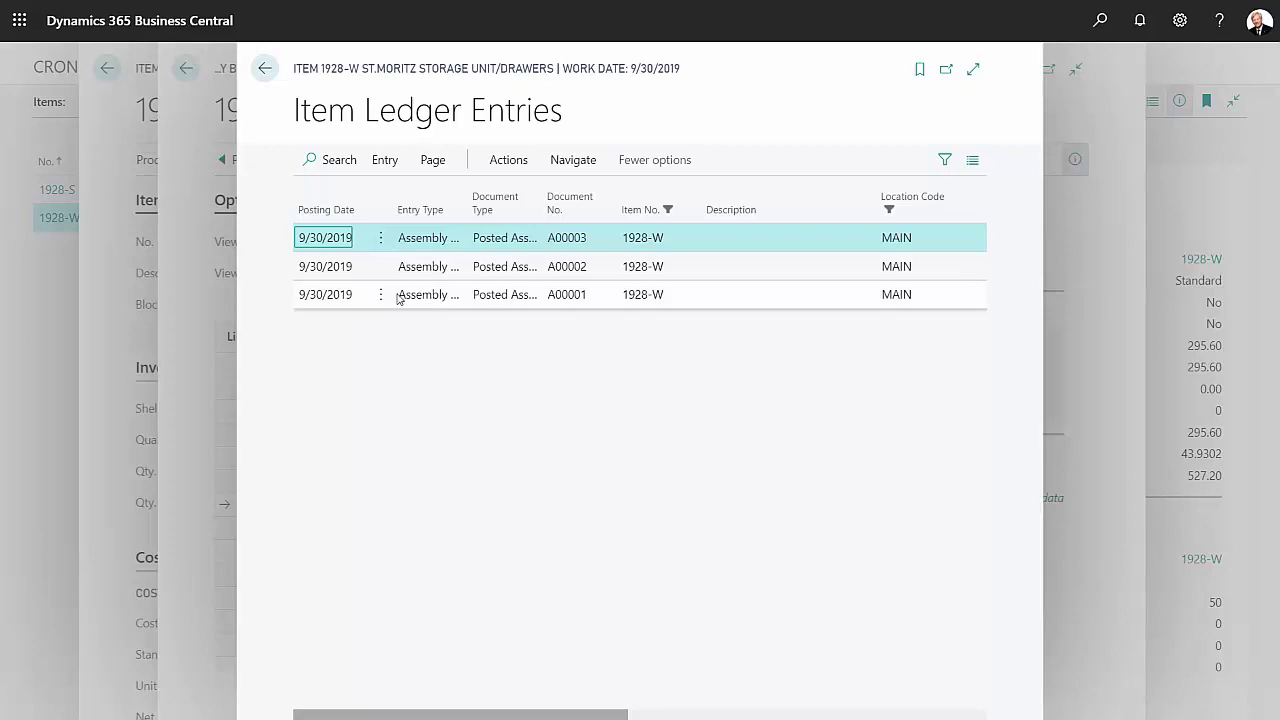
Find all entries related to the last item ledger entry listed for item 1928-W using Navigate
{"action": "left_click", "coordinate": [604, 297]}
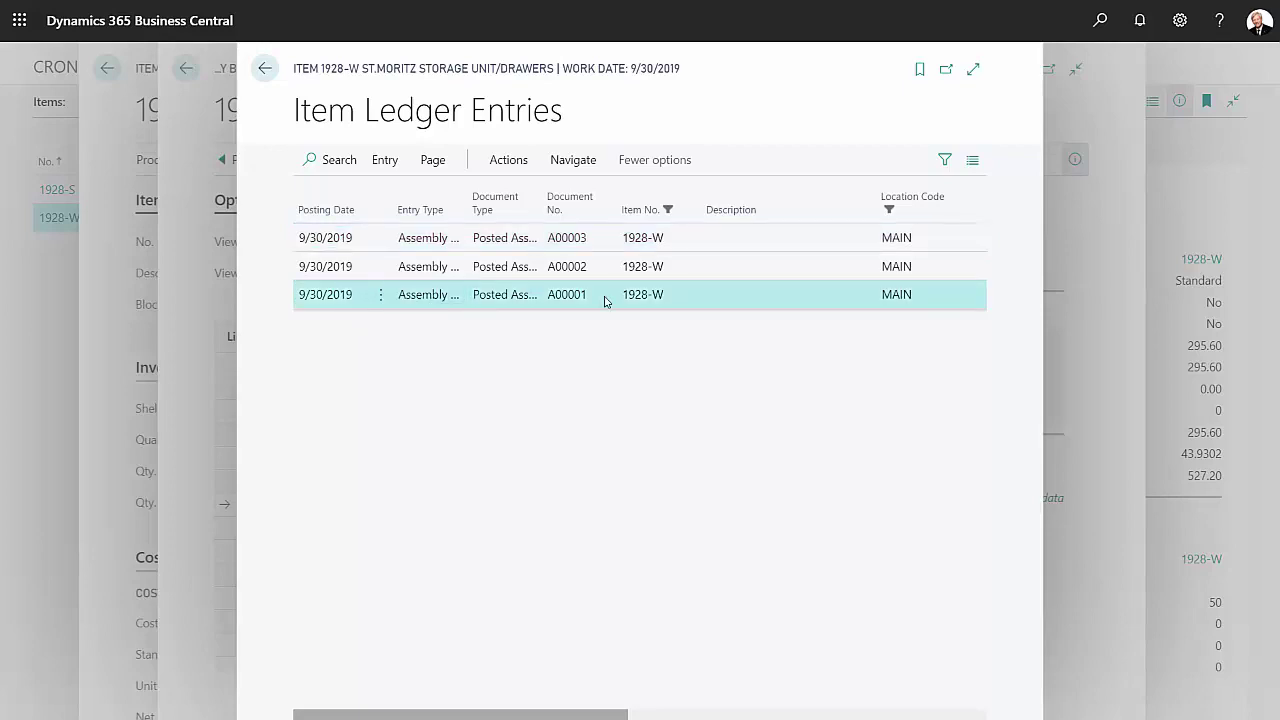
{"action": "left_click", "coordinate": [508, 160]}
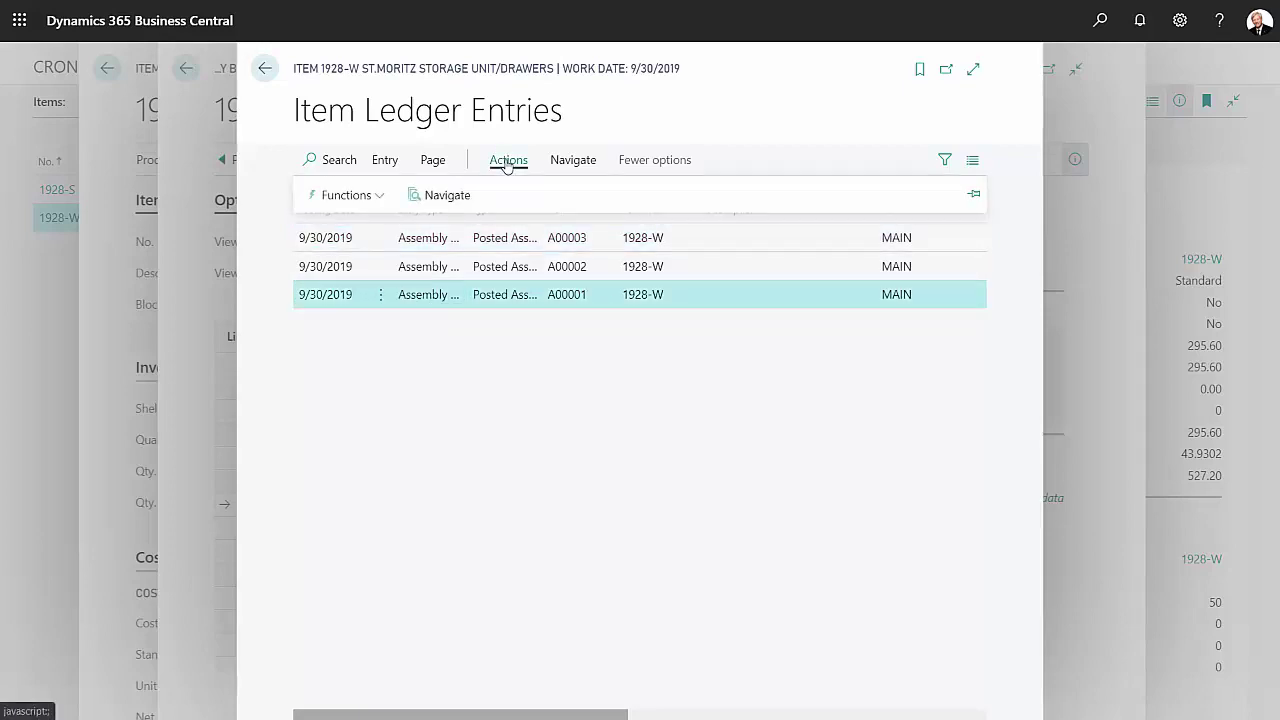
{"action": "left_click", "coordinate": [455, 197]}
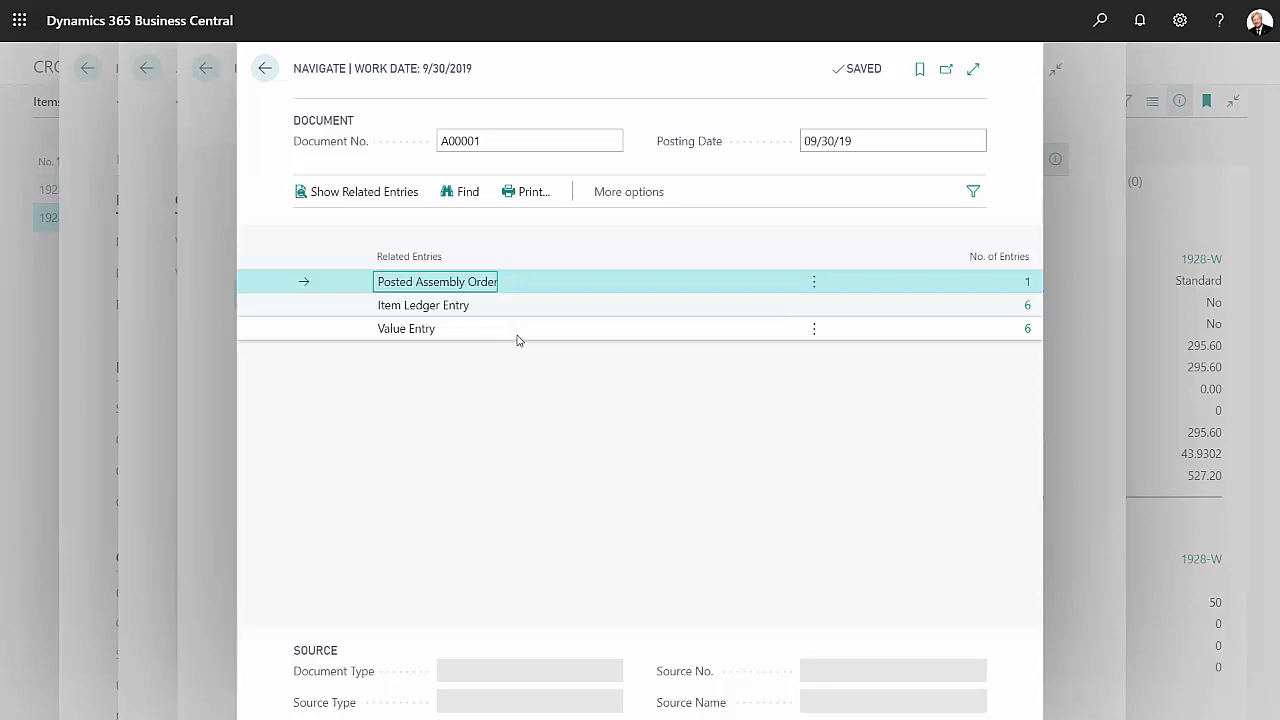
Open the related posted assembly order and examine its component lines' quantities, unit costs and cost amounts
{"action": "left_click", "coordinate": [1027, 284]}
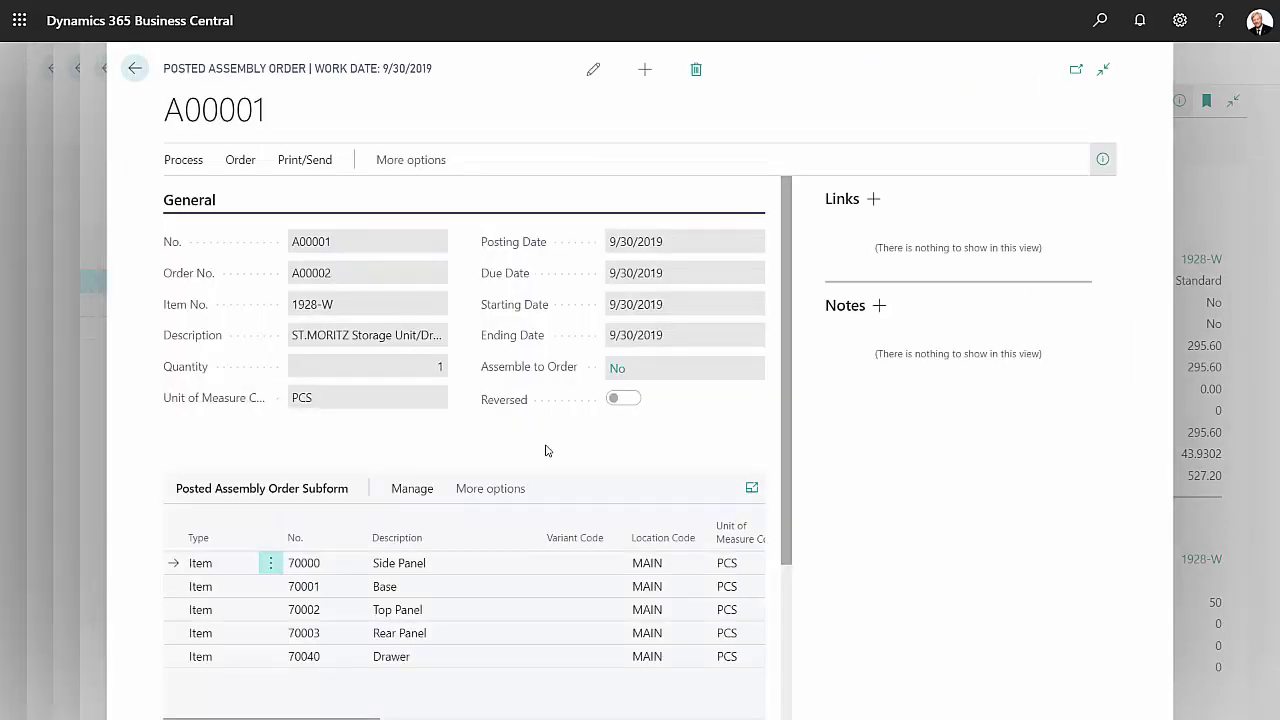
{"action": "scroll", "coordinate": [651, 608], "scroll_direction": "down", "scroll_amount": 2}
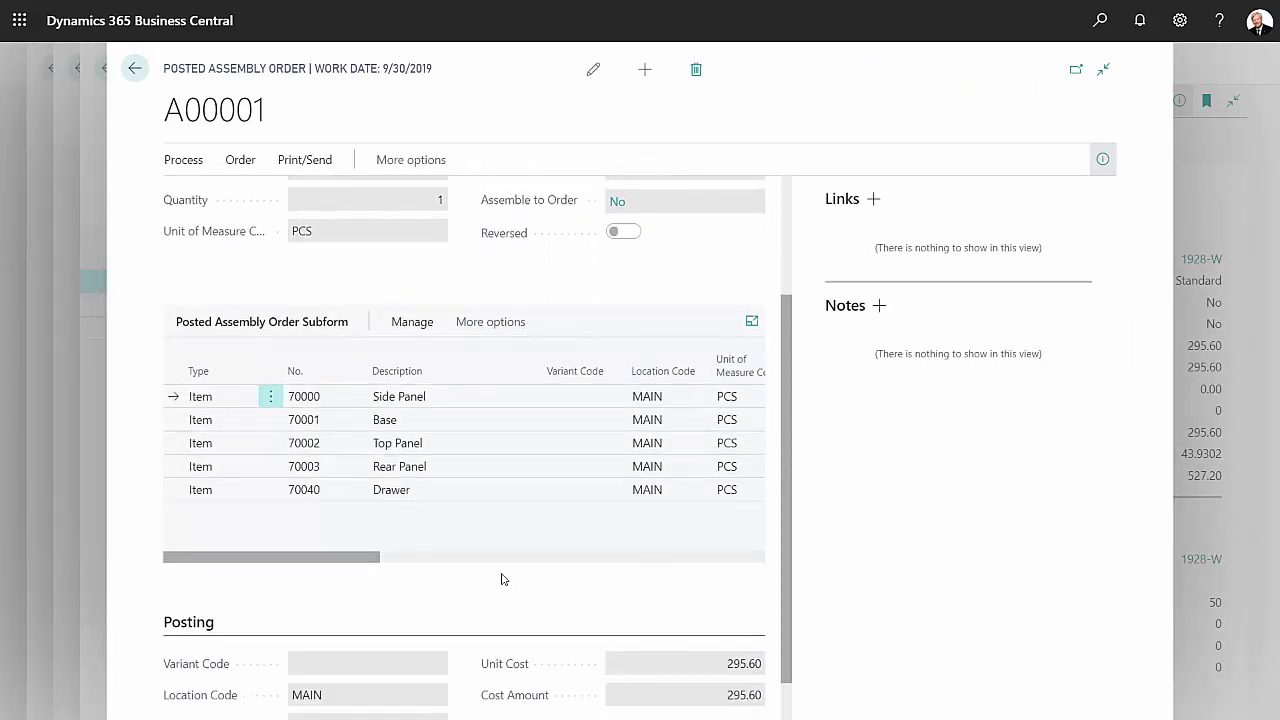
{"action": "left_click_drag", "start_coordinate": [377, 563], "coordinate": [620, 577]}
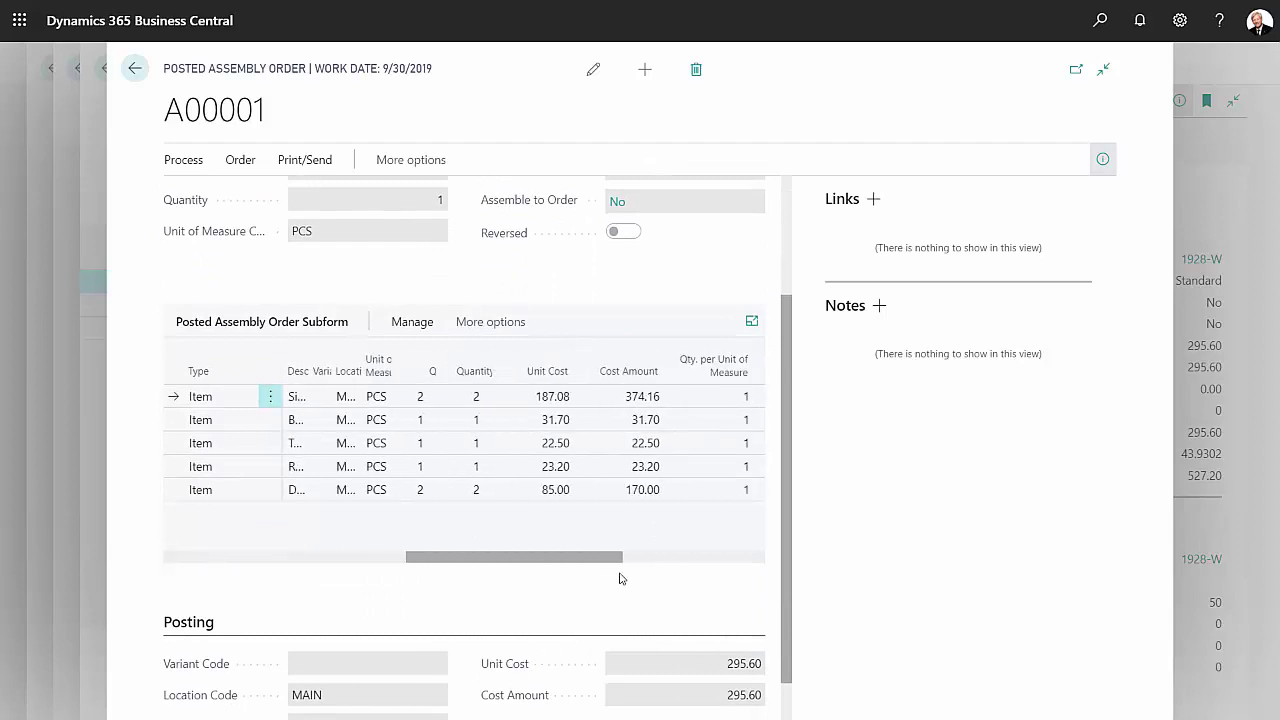